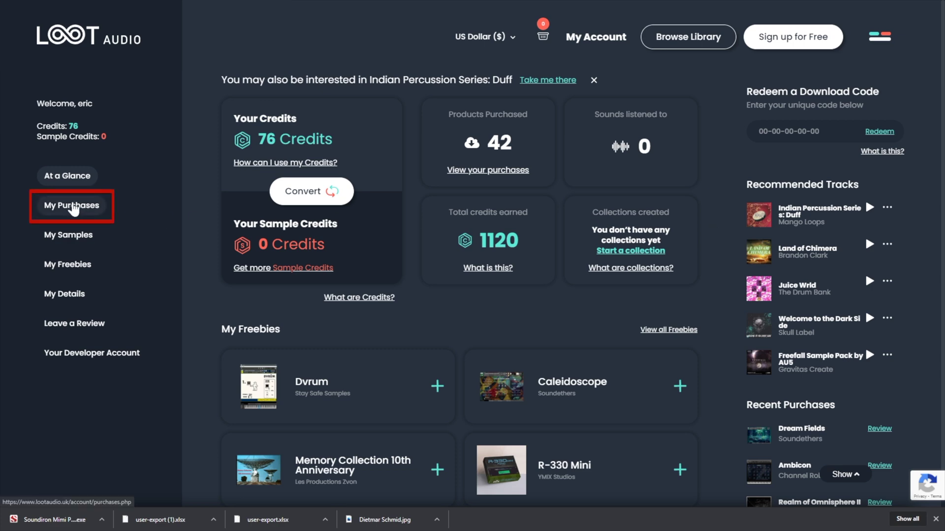
Save the Chordscape ZIP archive from My Purchases to the Desktop.
left_click(74, 207)
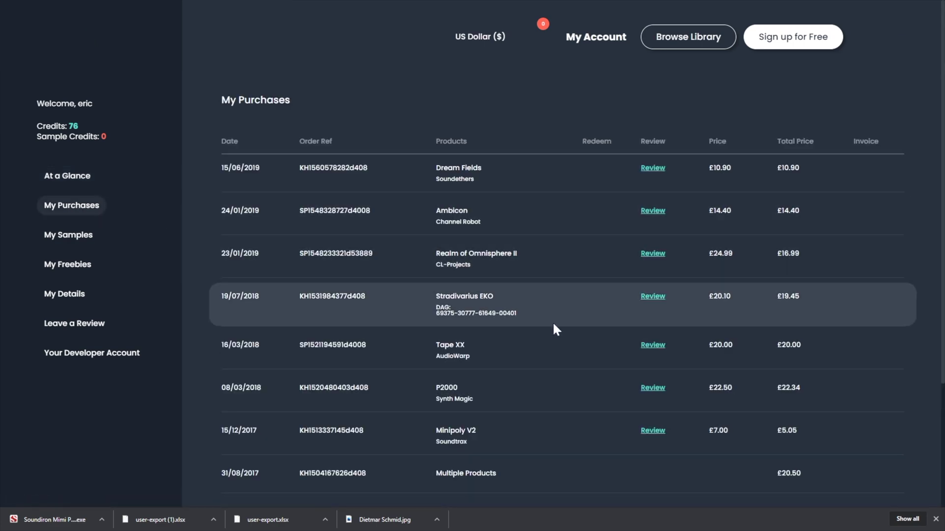
scroll(563, 334, "down", 3)
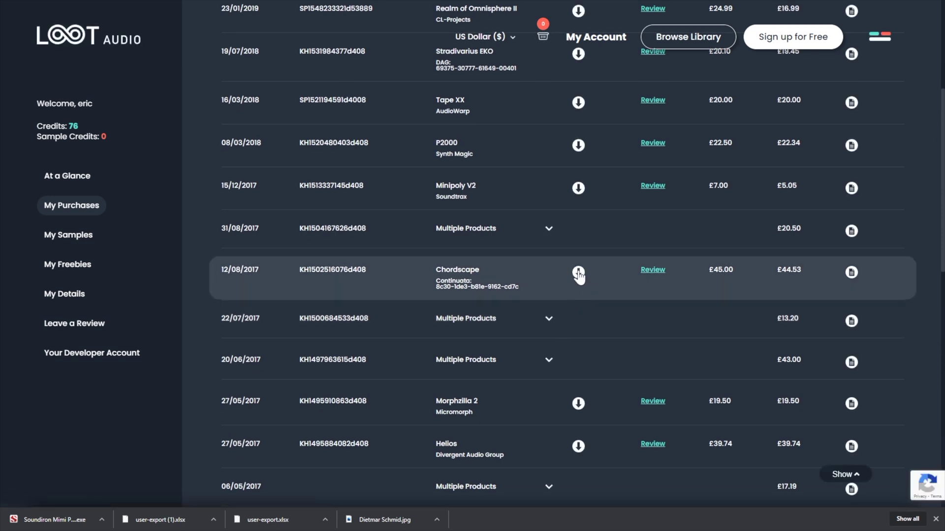
left_click(580, 273)
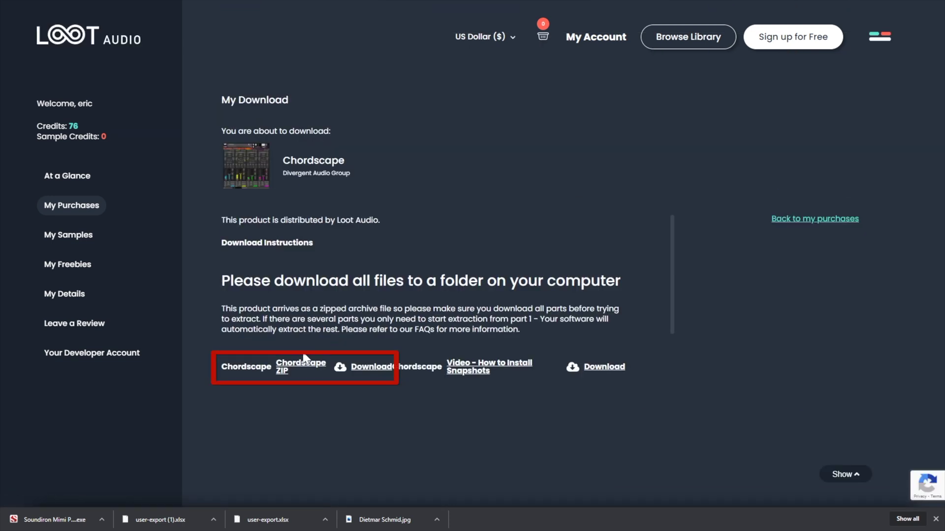
left_click(295, 368)
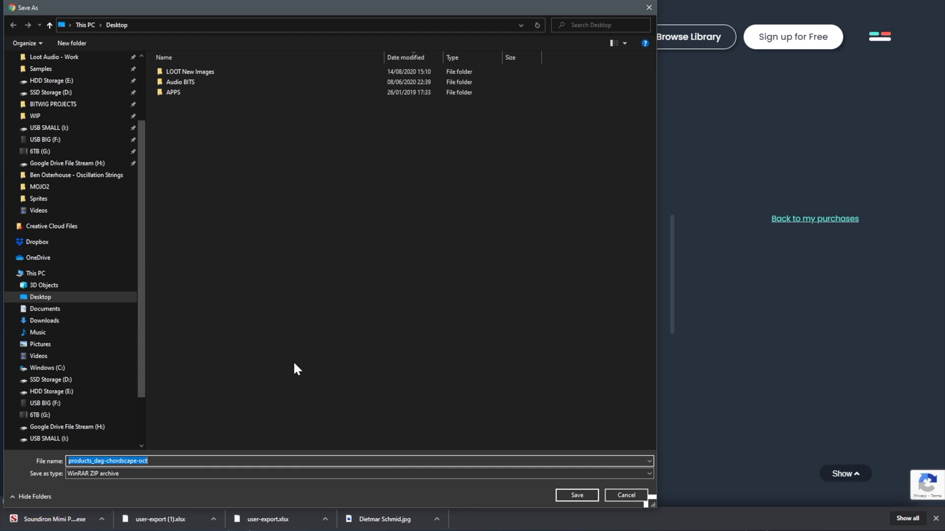
left_click(591, 495)
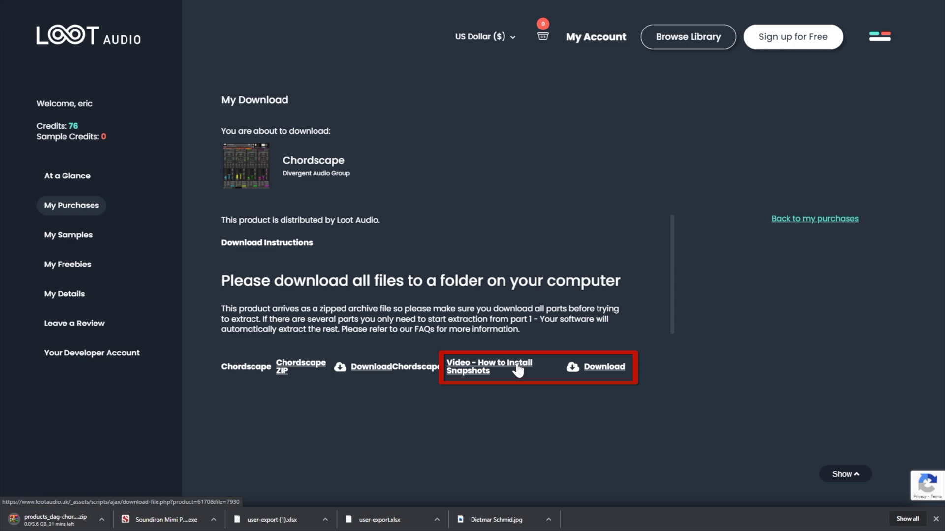
Save the How to Install Snapshots video, then expand the 16/01/2016 Multiple Products order.
left_click(515, 366)
left_click(583, 493)
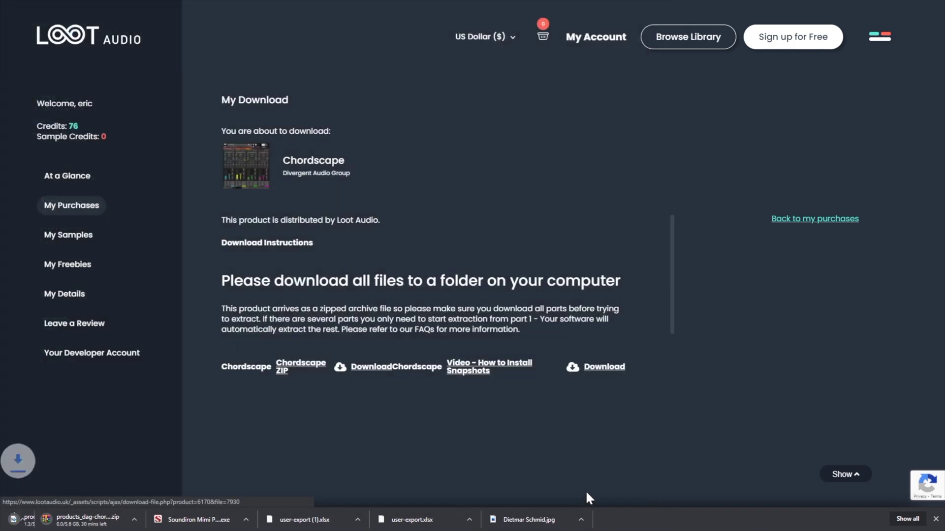
left_click(812, 220)
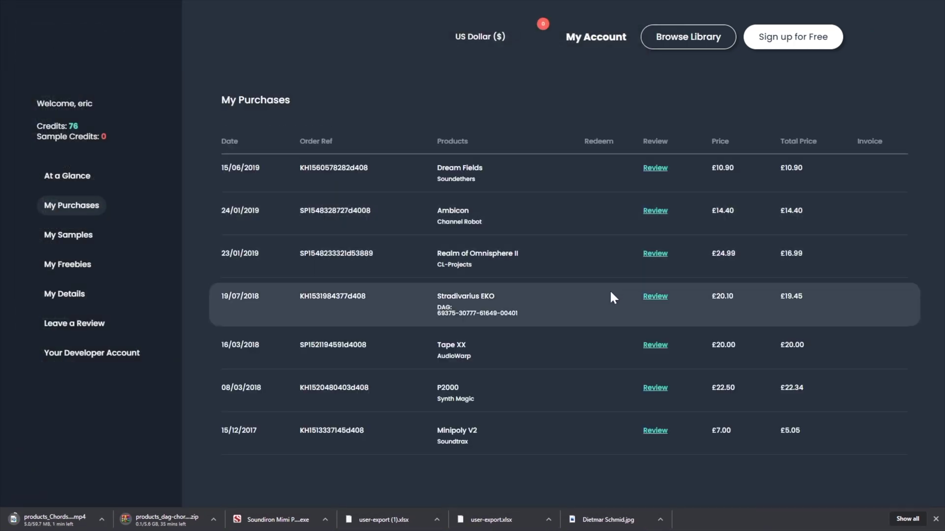
scroll(593, 315, "down", 3)
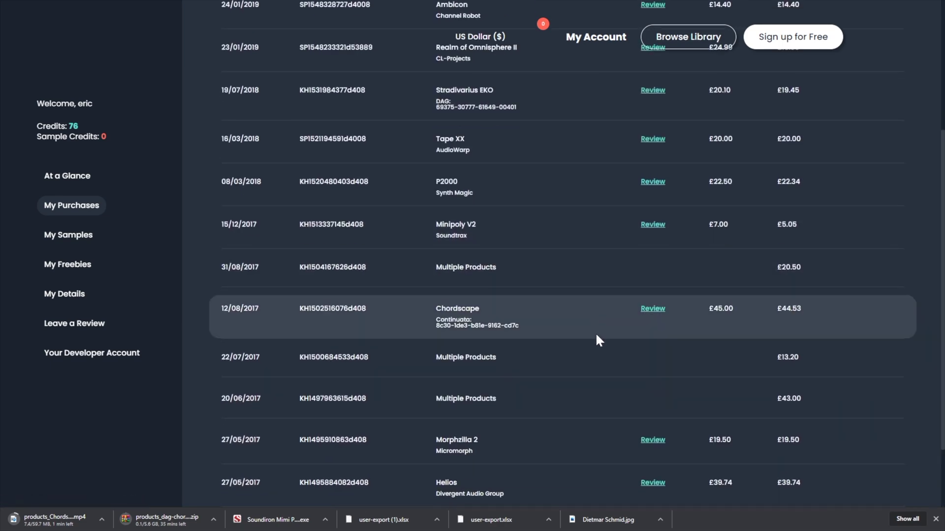
scroll(596, 341, "down", 1)
scroll(597, 341, "down", 2)
scroll(598, 344, "down", 1)
scroll(599, 353, "down", 1)
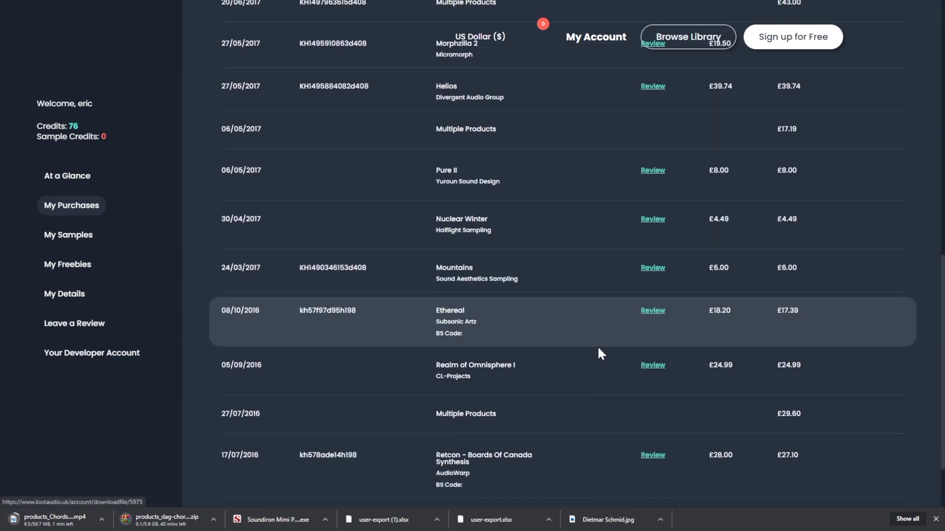
scroll(598, 348, "down", 1)
scroll(597, 348, "down", 1)
scroll(598, 349, "down", 1)
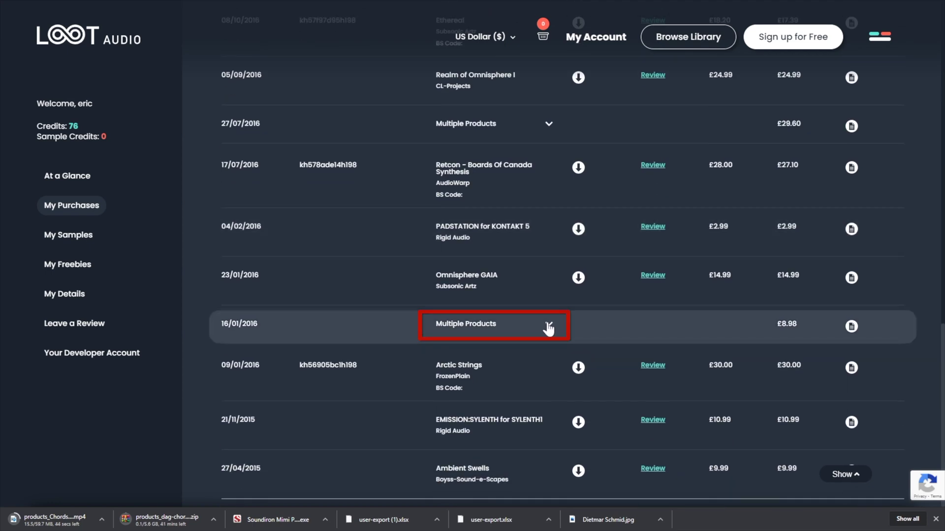
left_click(548, 326)
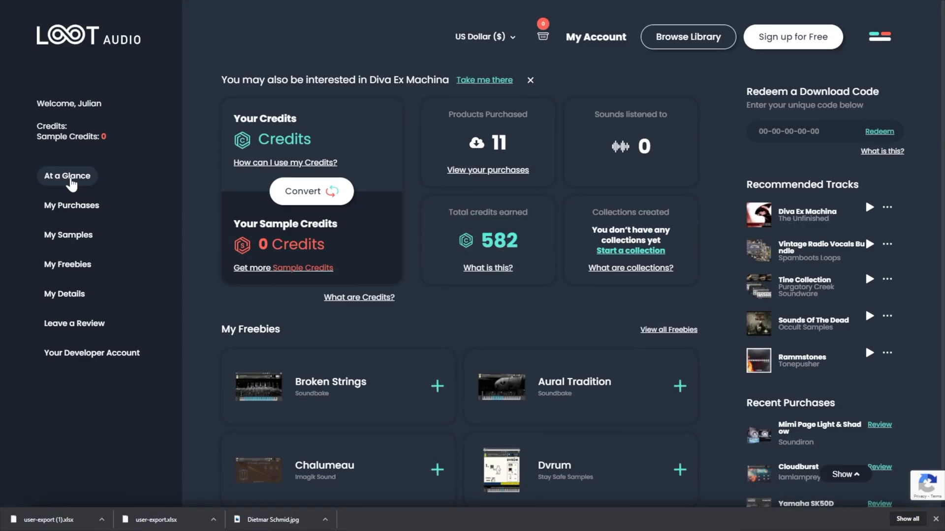
Save the Mimi Page Light & Shadow Windows installer from the 17/12/2019 order to the Desktop.
left_click(78, 211)
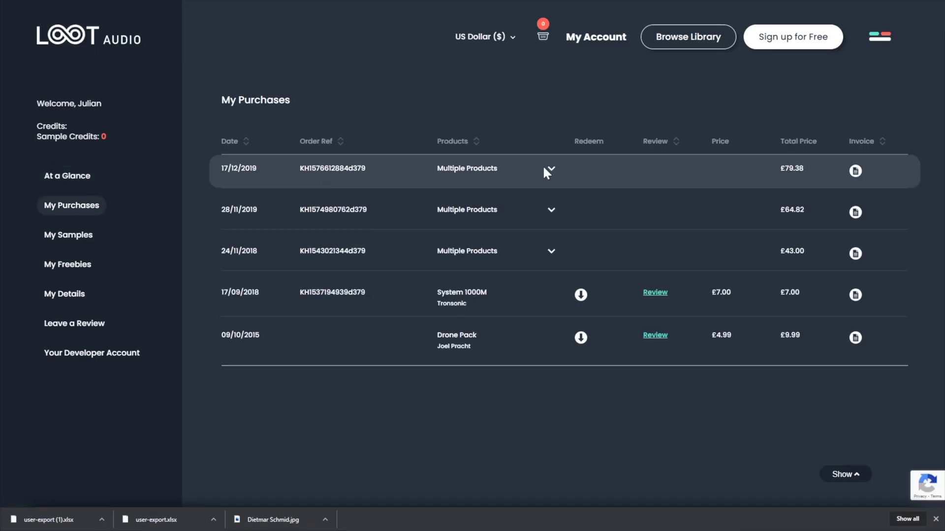
left_click(552, 173)
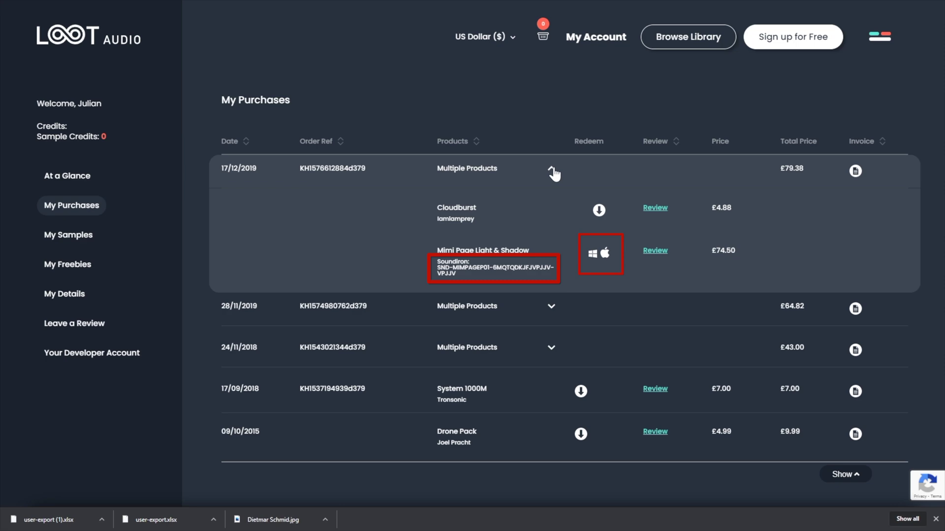
left_click(592, 255)
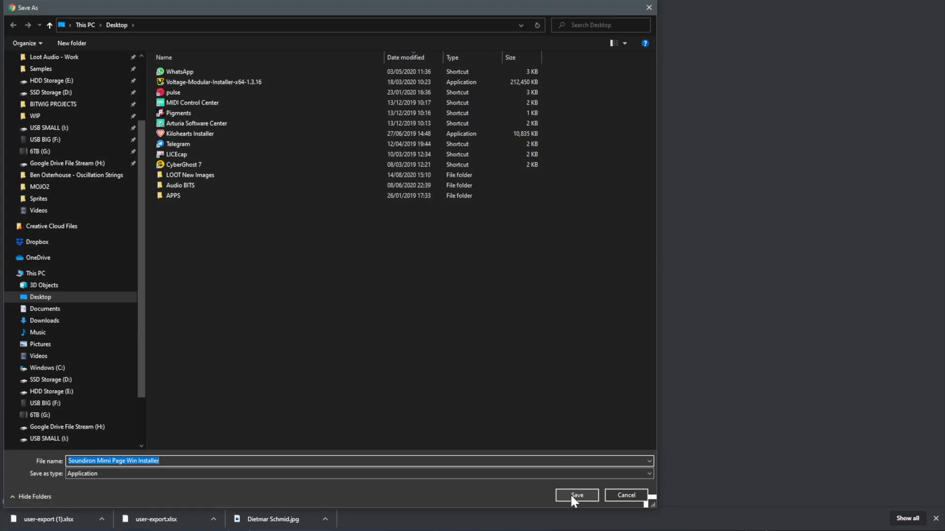
left_click(570, 494)
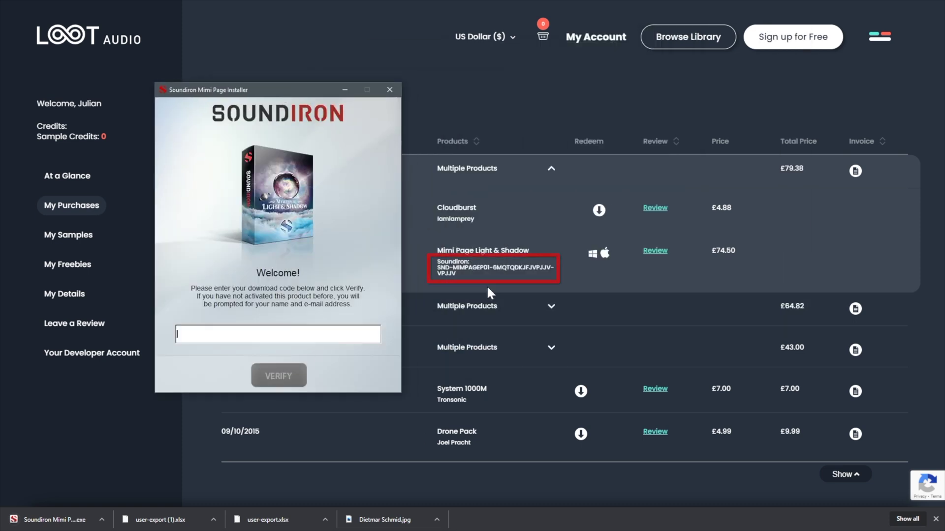
Copy the Mimi Page Light & Shadow serial code and paste it into the download-code field.
left_click_drag(465, 278, 437, 270)
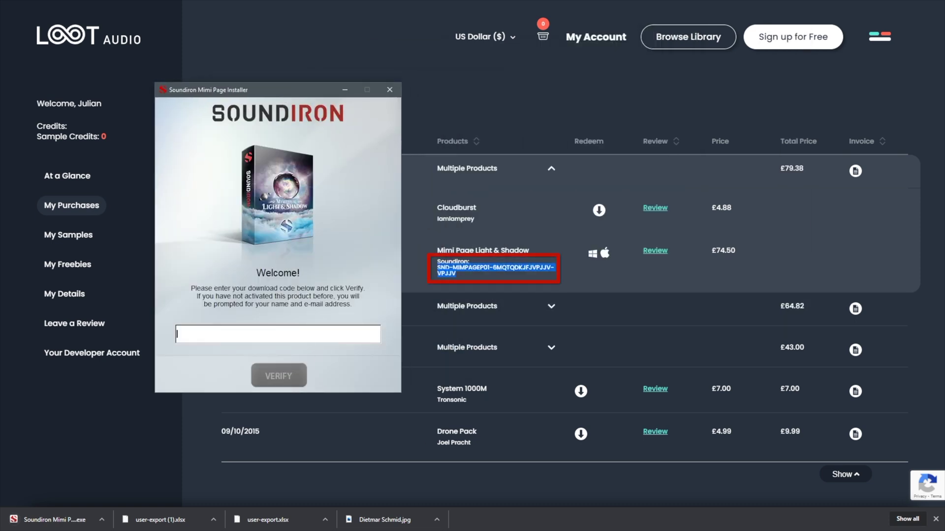
right_click(442, 267)
left_click(456, 274)
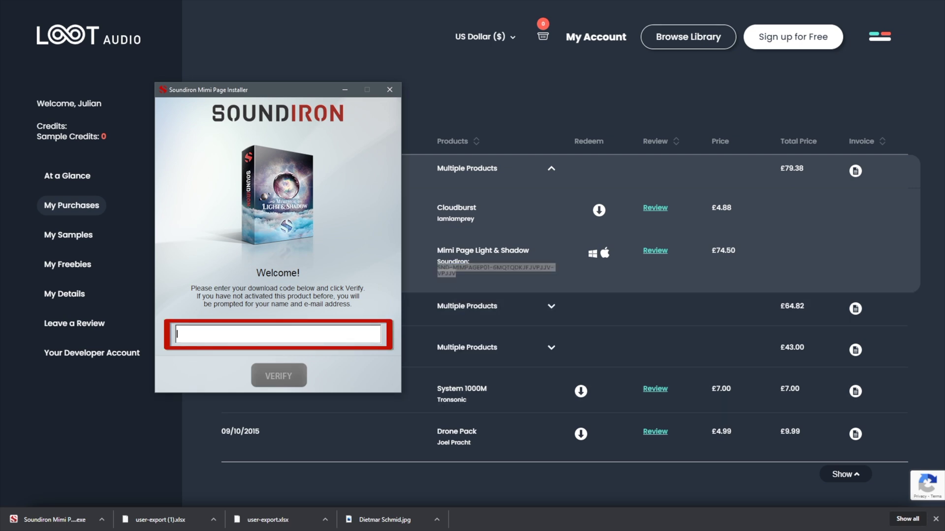
key("ctrl+v")
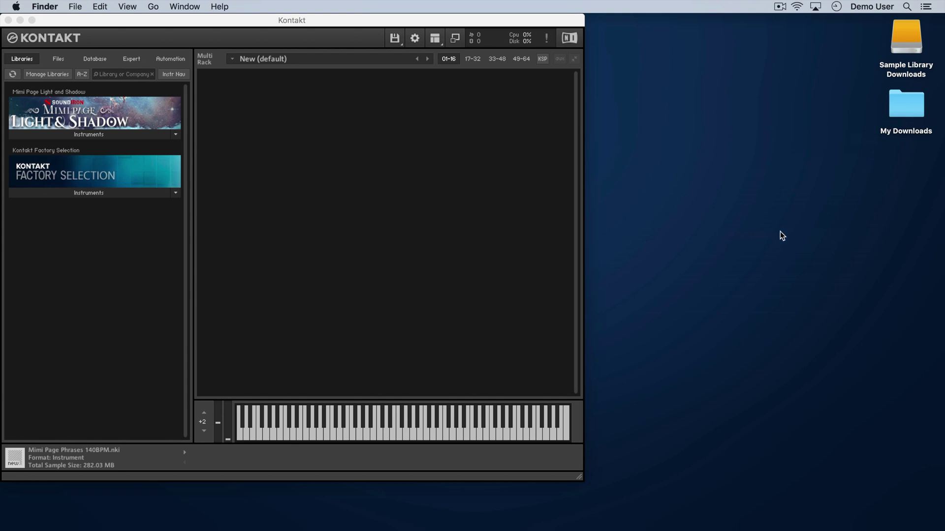
Open My Downloads and look through the DAG-Chordscape folder, including Chordscape.nki.
double_click(913, 114)
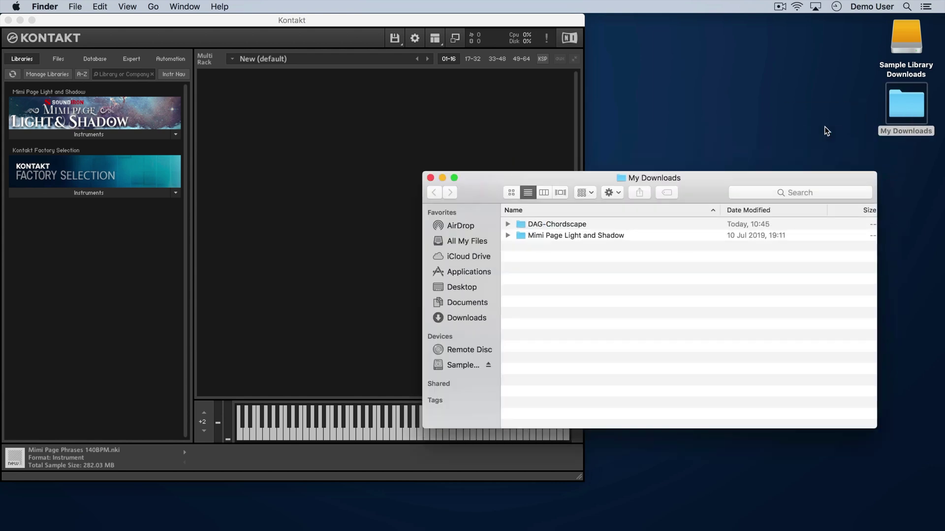
left_click(508, 224)
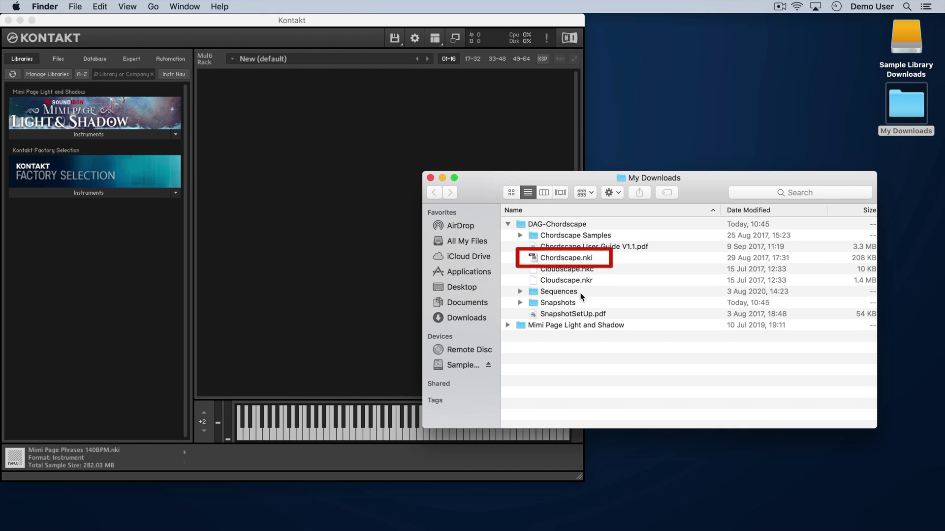
left_click(589, 236)
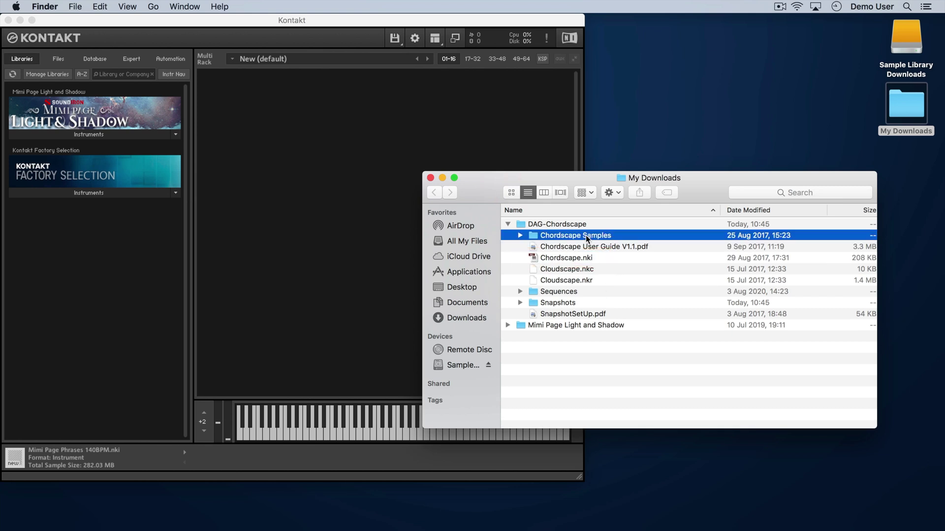
left_click(566, 304)
left_click(570, 291)
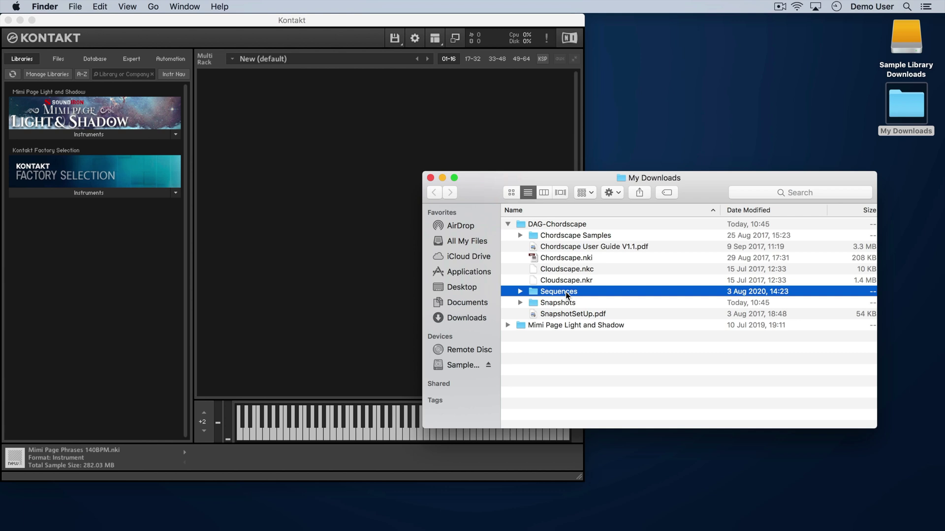
left_click(574, 248)
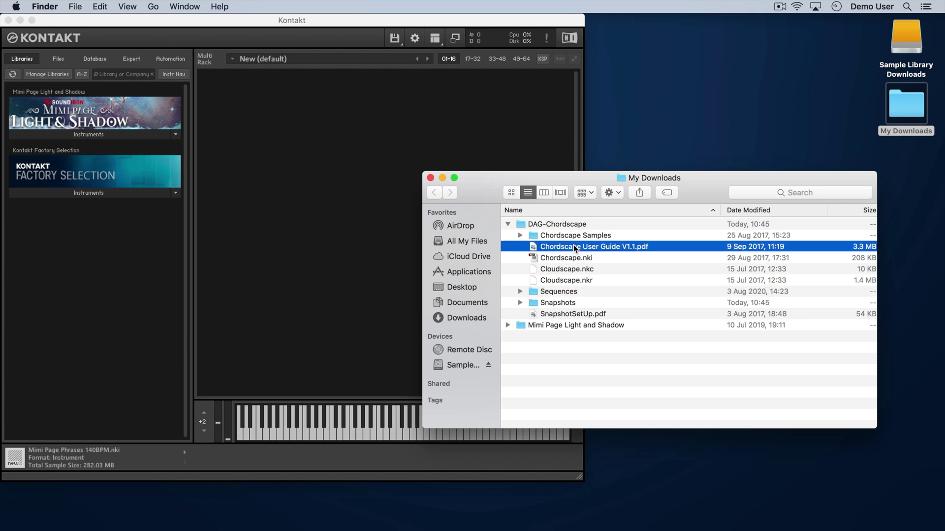
left_click(577, 259)
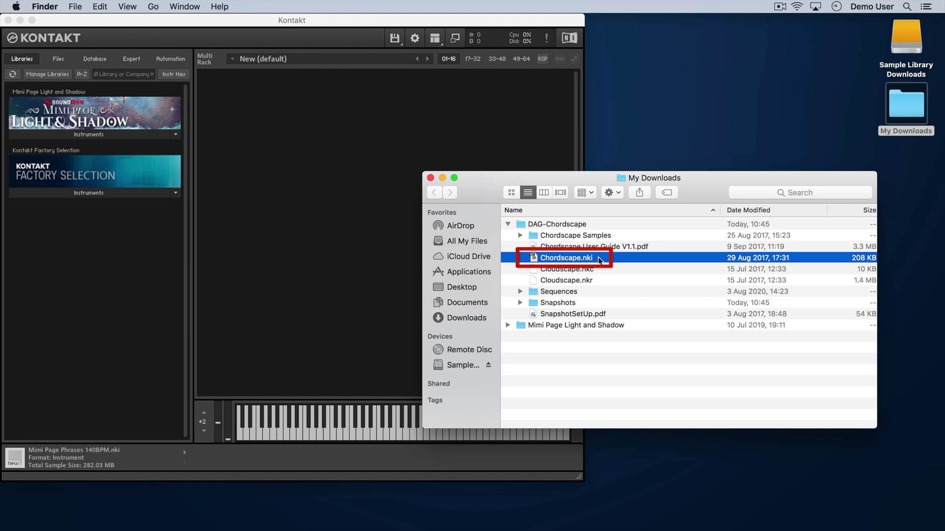
Expand Mimi Page Light and Shadow > Instruments and step through Ambiences down to Sustains.
left_click(509, 326)
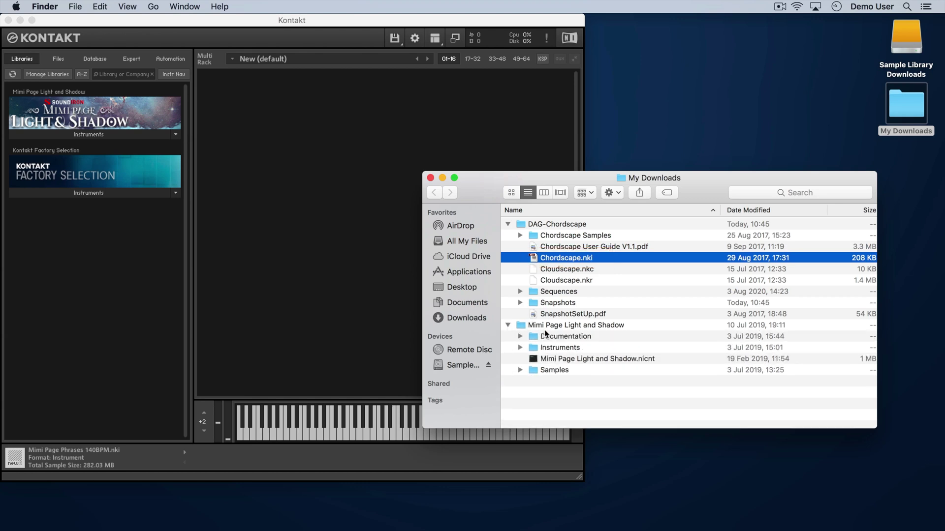
left_click(521, 348)
scroll(562, 343, "down", 2)
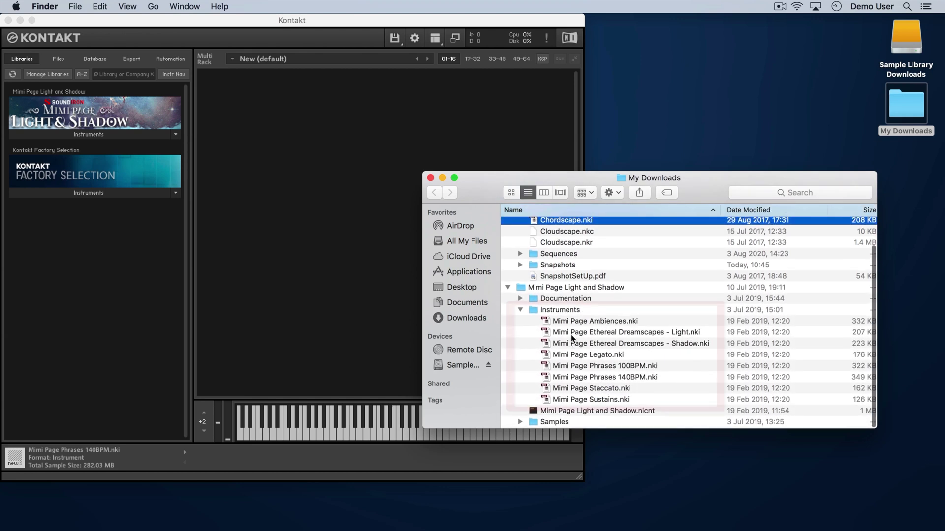
left_click(584, 322)
key("Down")
key("Down")
key("Down")
key("Down")
key("Down")
key("Down")
key("Down")
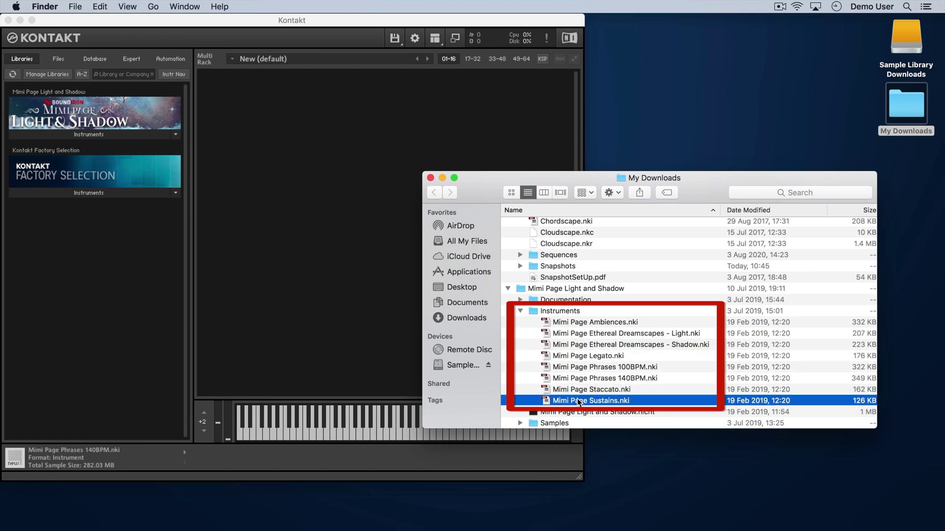
Load Mimi Page Ambiences.nki from Finder into the rack, then remove it without saving.
mouse_move(584, 322)
left_mouse_down()
mouse_move(419, 222)
mouse_move(344, 197)
left_mouse_up()
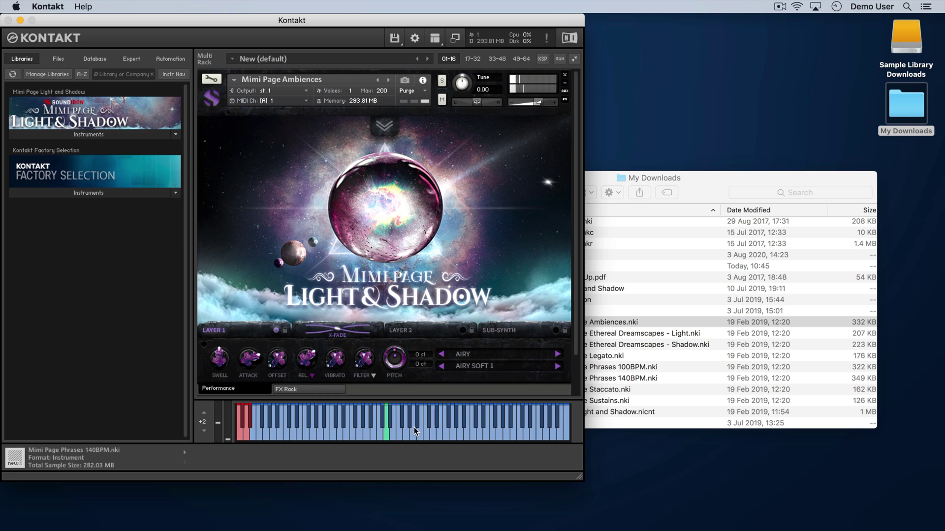
left_click(566, 77)
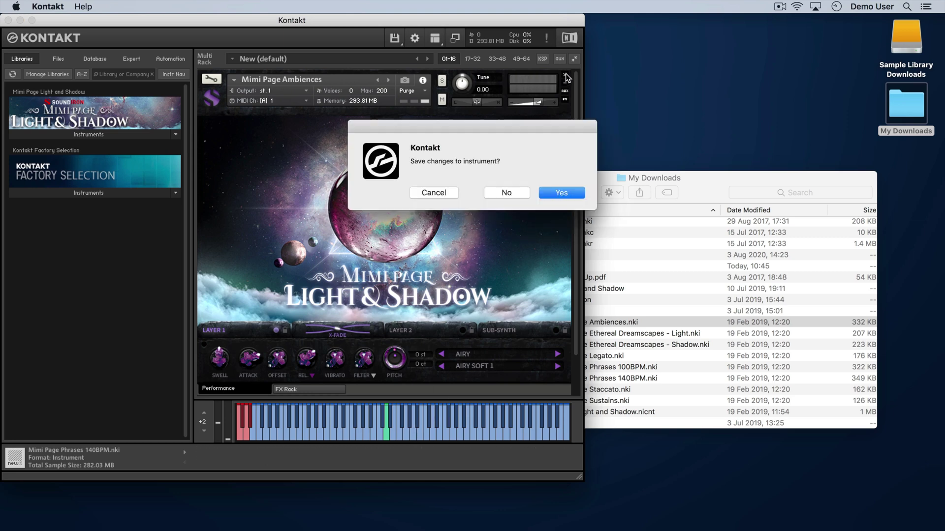
left_click(509, 193)
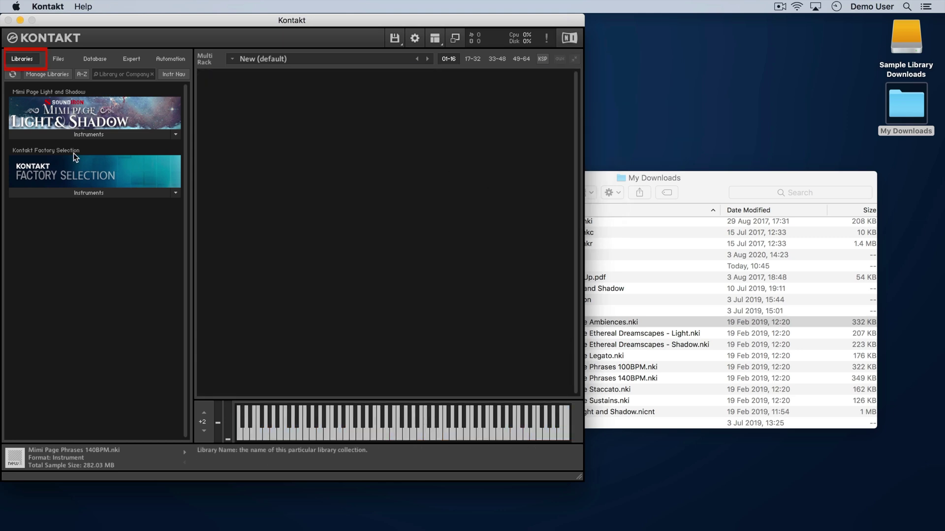
Load Mimi Page Staccato.nki from the Libraries browser and play three notes.
left_click(55, 59)
left_click(22, 58)
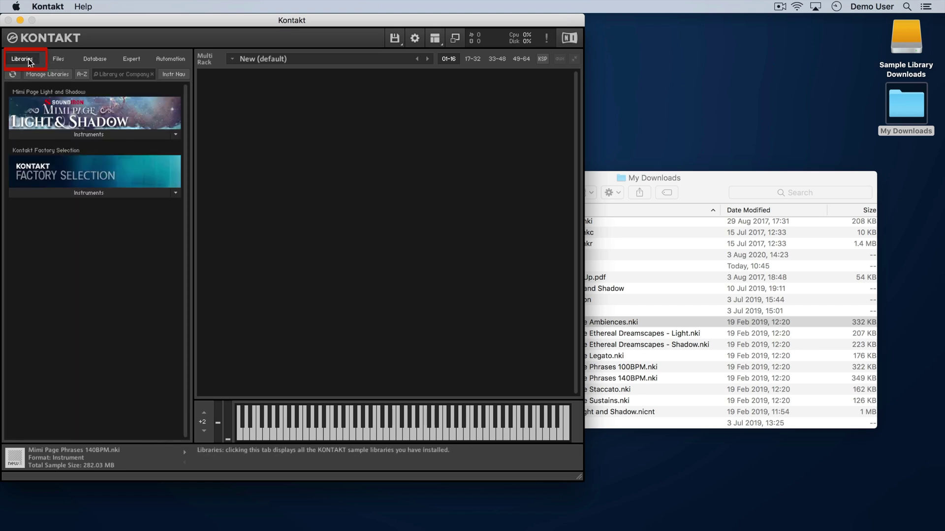
left_click(69, 137)
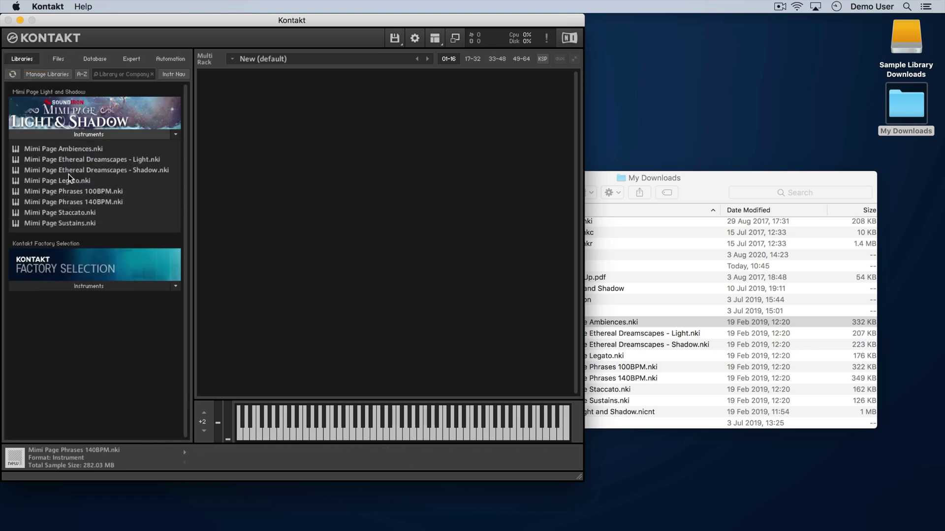
mouse_move(68, 213)
left_mouse_down()
mouse_move(167, 204)
mouse_move(362, 211)
left_mouse_up()
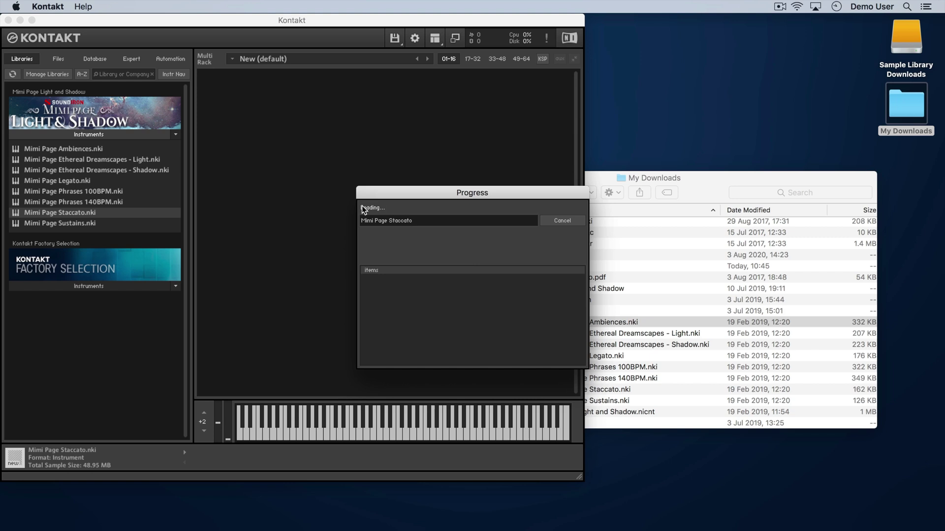
left_click(408, 428)
left_click(428, 436)
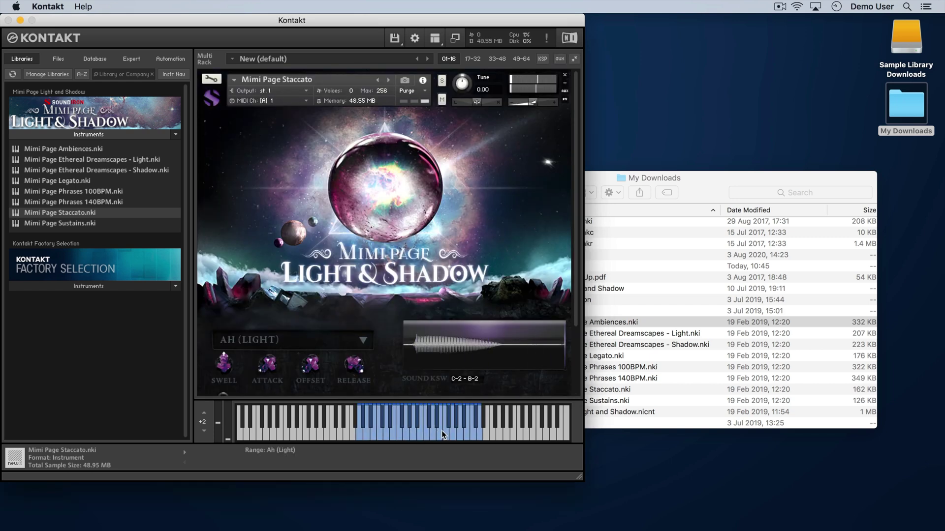
left_click(446, 436)
Remove Staccato from the rack and switch the browser to the Files view at Desktop.
left_click(565, 76)
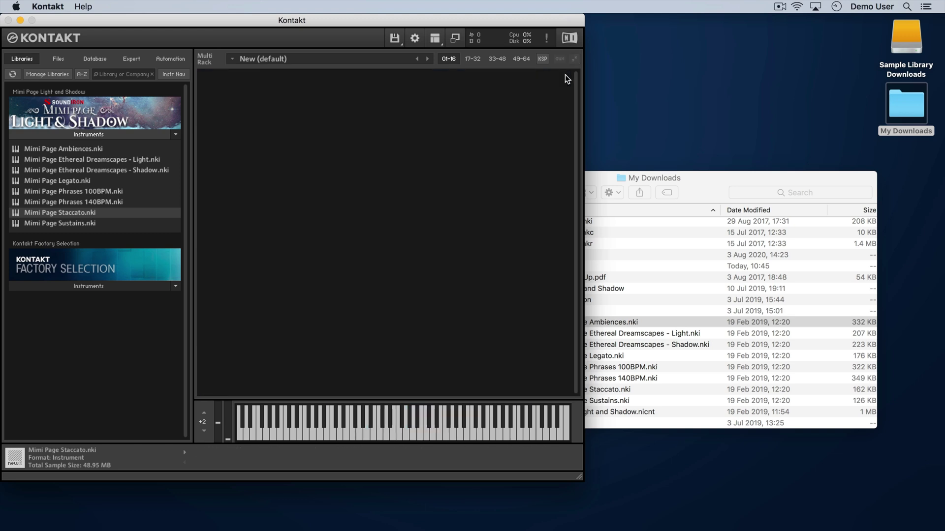
left_click(79, 102)
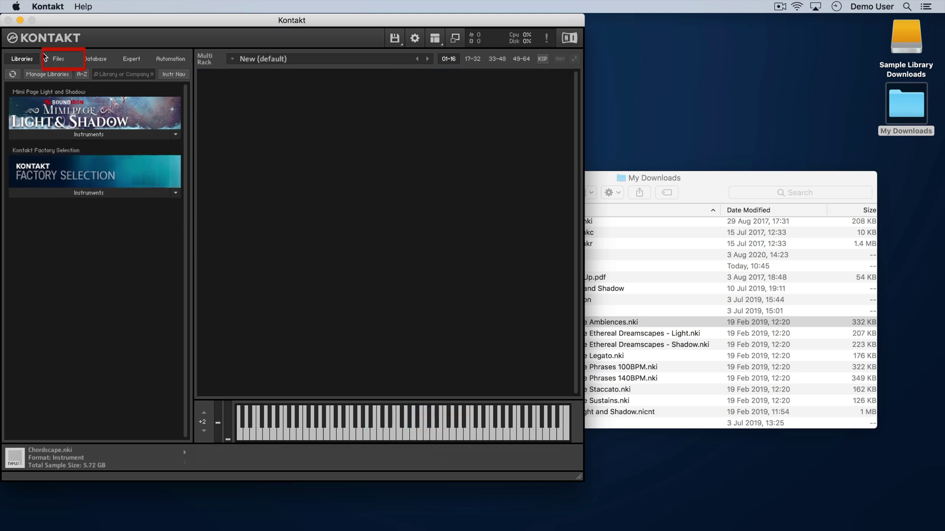
left_click(60, 61)
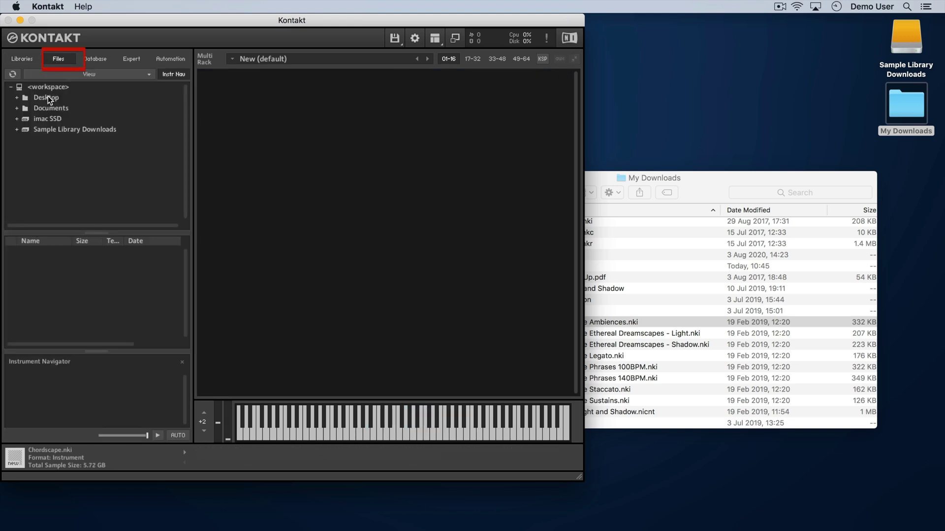
left_click(46, 100)
Load Chordscape.nki from Desktop > My Downloads > DAG-Chordscape, then remove it.
left_click(17, 97)
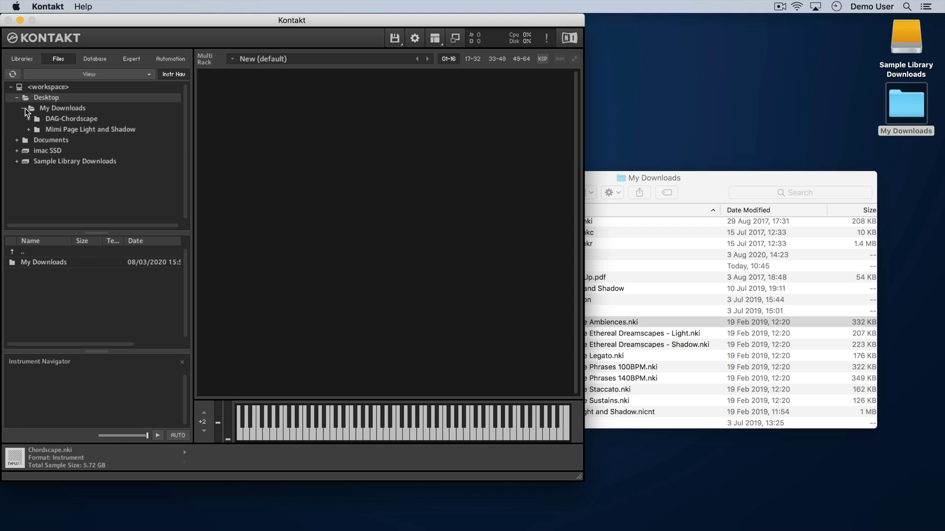
left_click(52, 110)
left_click(29, 119)
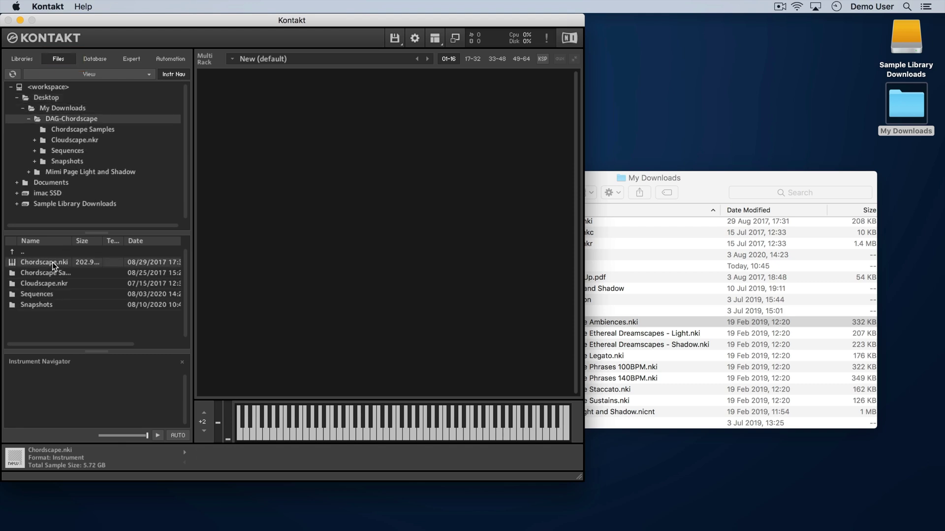
left_click_drag(297, 208, 310, 208)
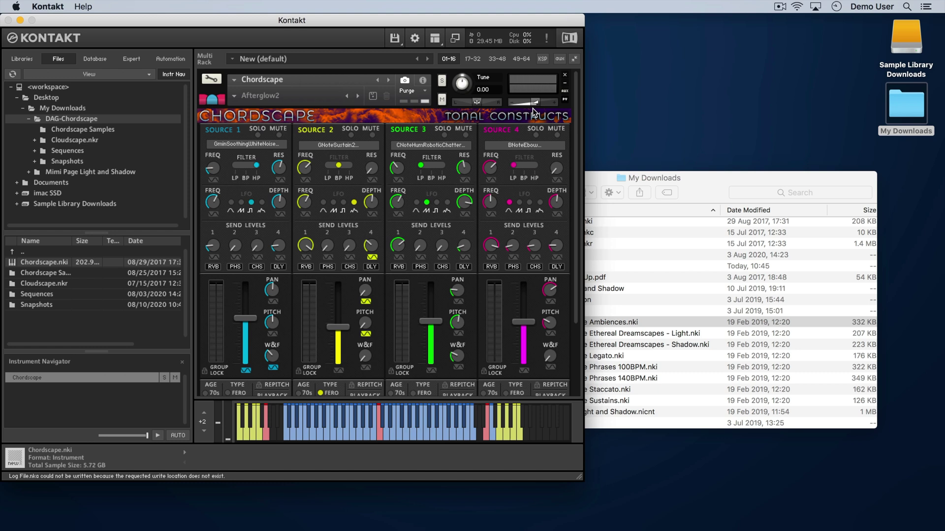
left_click(566, 77)
Show the Quick-Load panel and add Mimi Page Ambiences, Phrases 140BPM and Sustains to it.
left_click(21, 59)
left_click(435, 38)
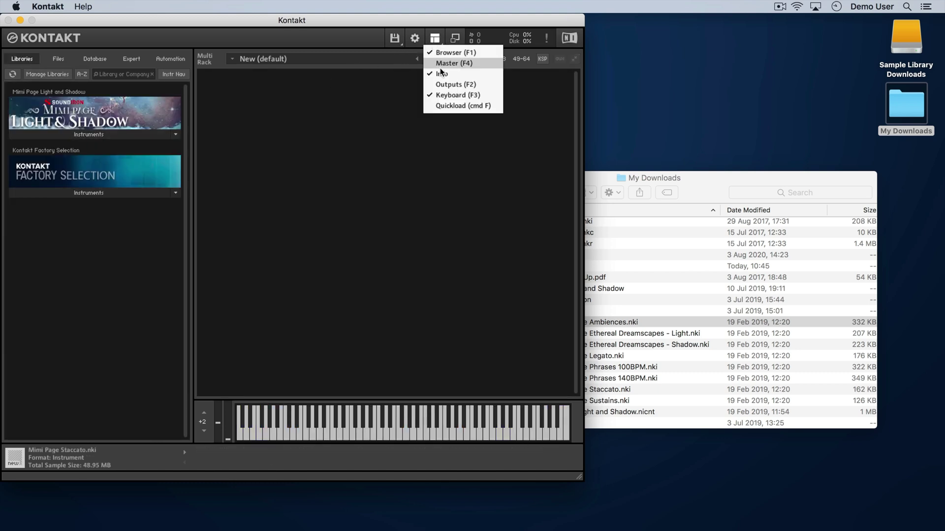
left_click(438, 105)
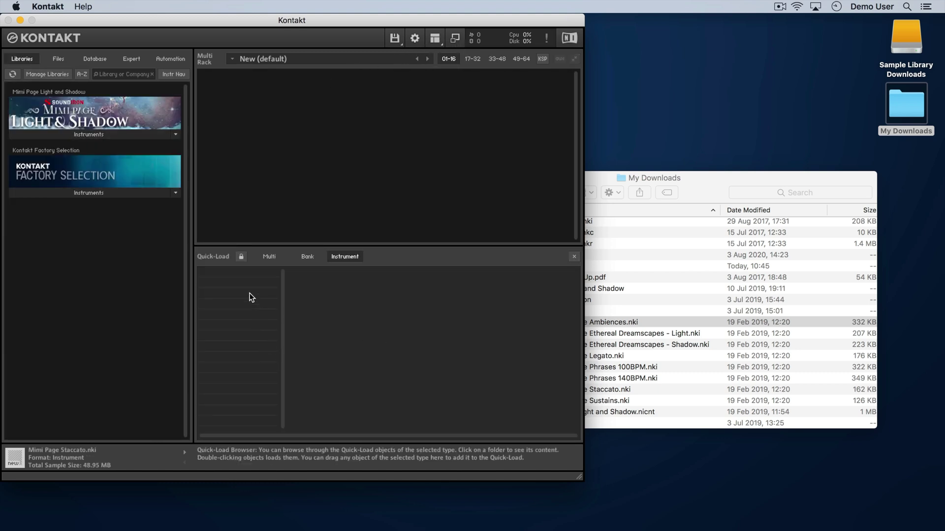
left_click(88, 135)
left_click_drag(64, 149, 243, 281)
left_click_drag(75, 201, 222, 285)
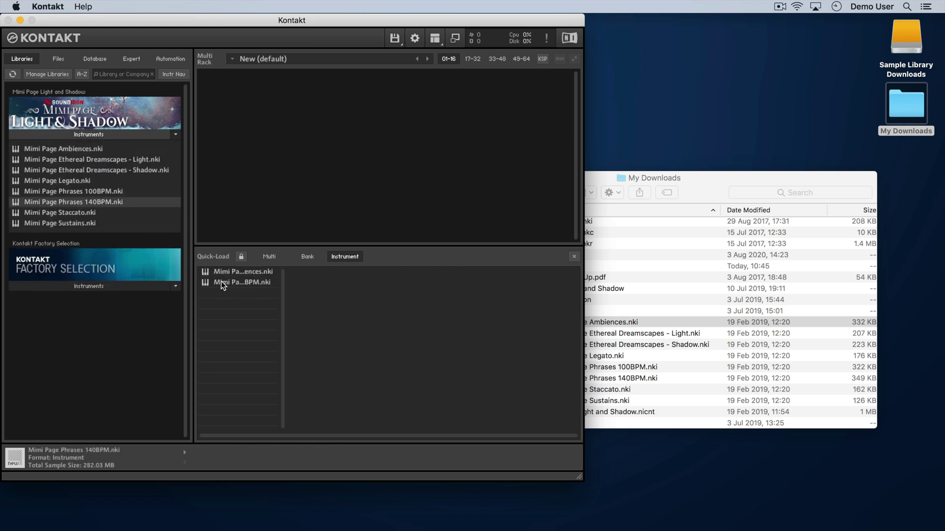
left_click_drag(80, 222, 229, 299)
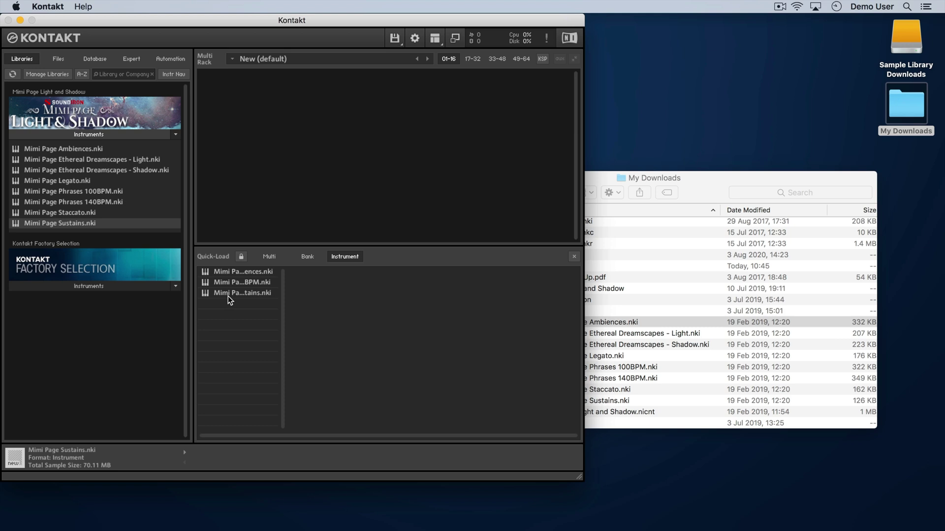
Add Factory Selection Synth's Bass - Monster, Kit - Ultraviolet and Lead - Retro Mono to Quick-Load.
left_click(133, 287)
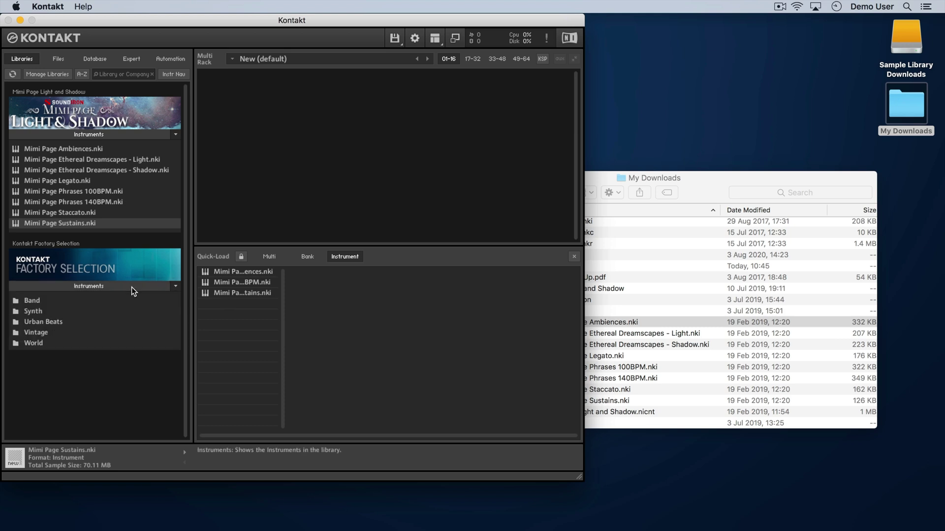
double_click(57, 314)
left_click_drag(59, 314, 223, 317)
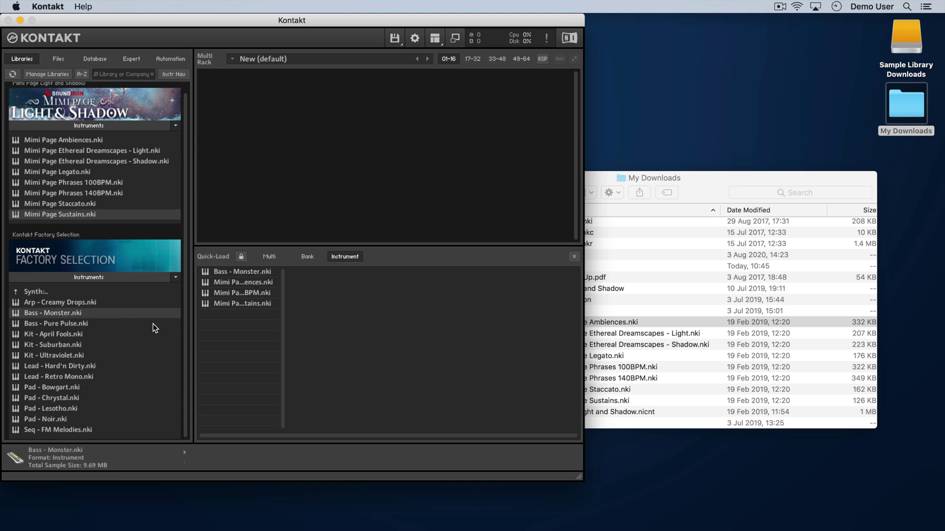
left_click_drag(68, 356, 226, 325)
left_click(77, 378)
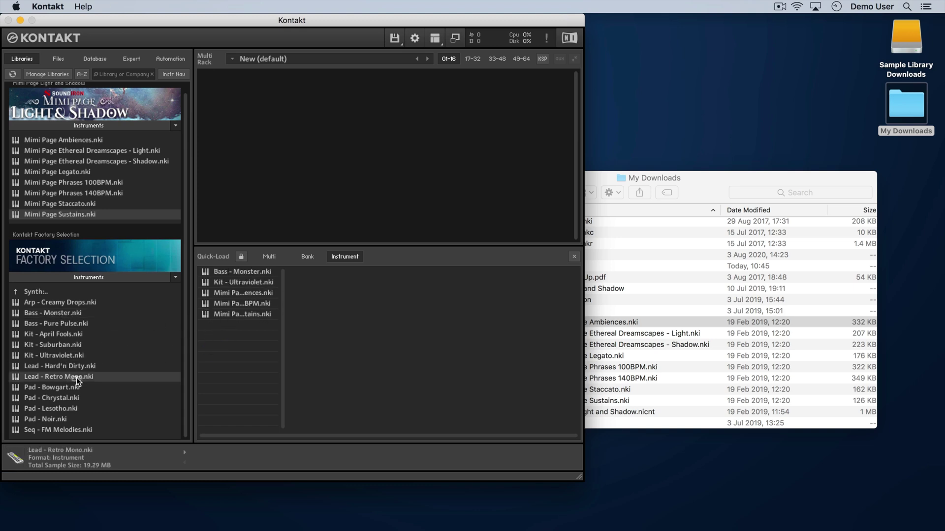
left_click_drag(76, 381, 237, 336)
Create a Quick-Load folder named MY BEST SOUNDS.
right_click(237, 337)
left_click(254, 345)
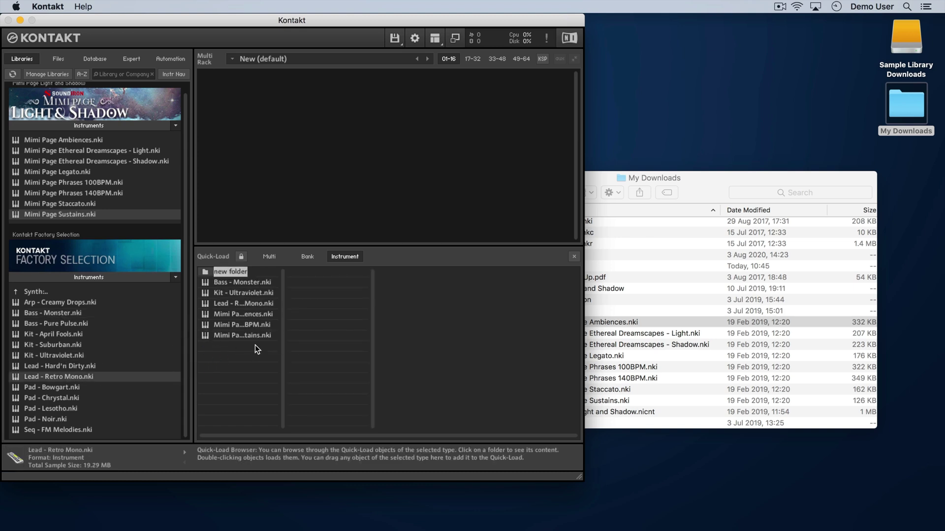
type("MY BEST SOUND")
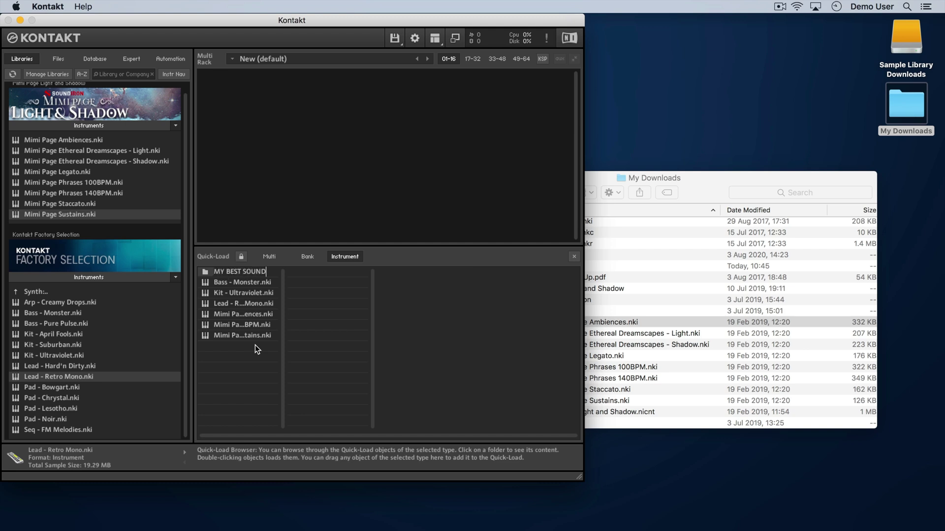
type("S")
key("Return")
Load Lead - Retro Mono from MY BEST SOUNDS into the rack and play a note.
left_click(250, 273)
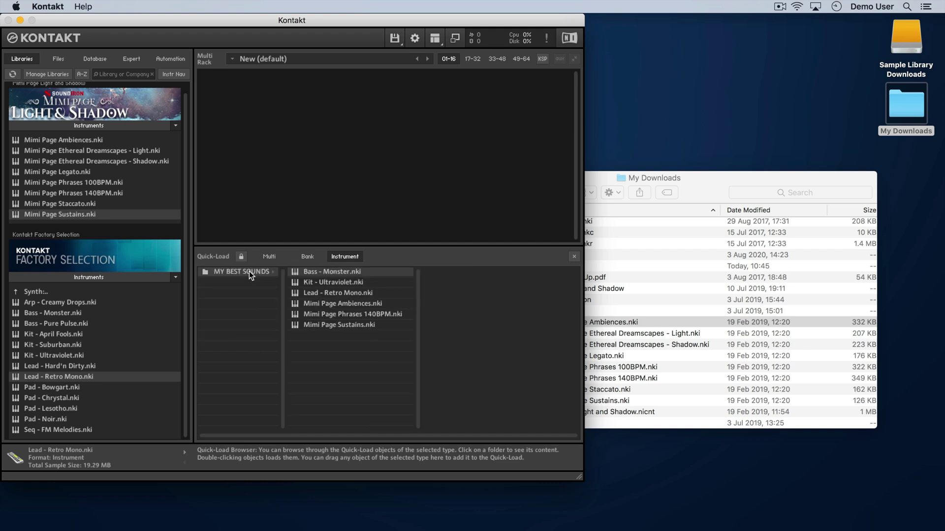
double_click(334, 293)
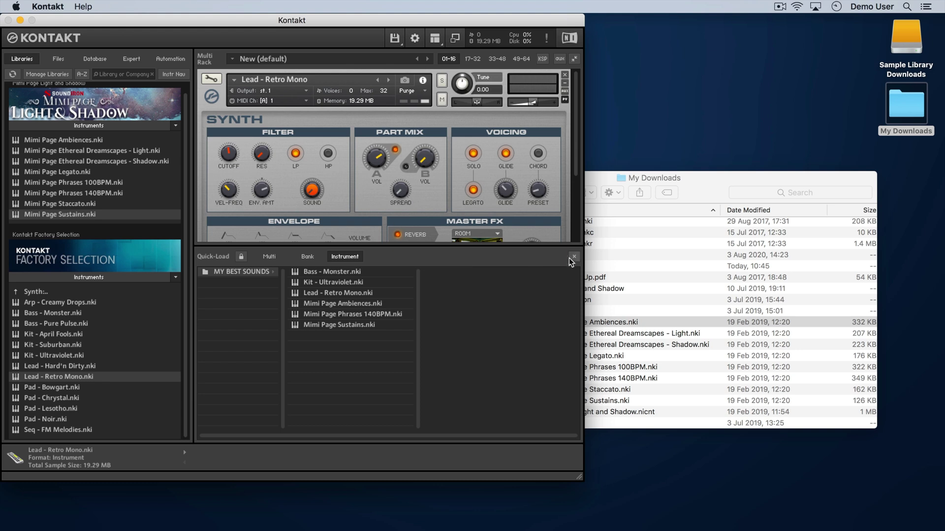
left_click(574, 256)
left_click(395, 435)
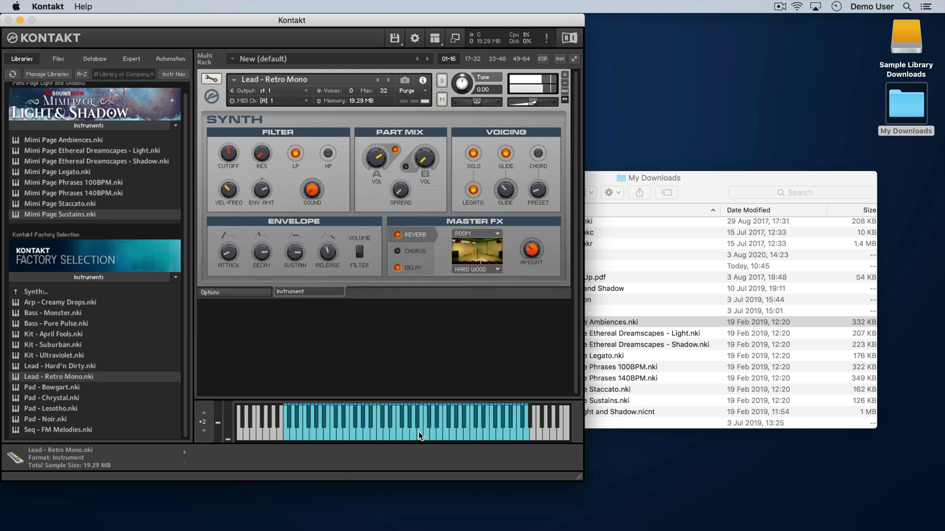
Clear the rack, collapse the library lists, and load Chordscape.nki from Finder.
left_click(565, 75)
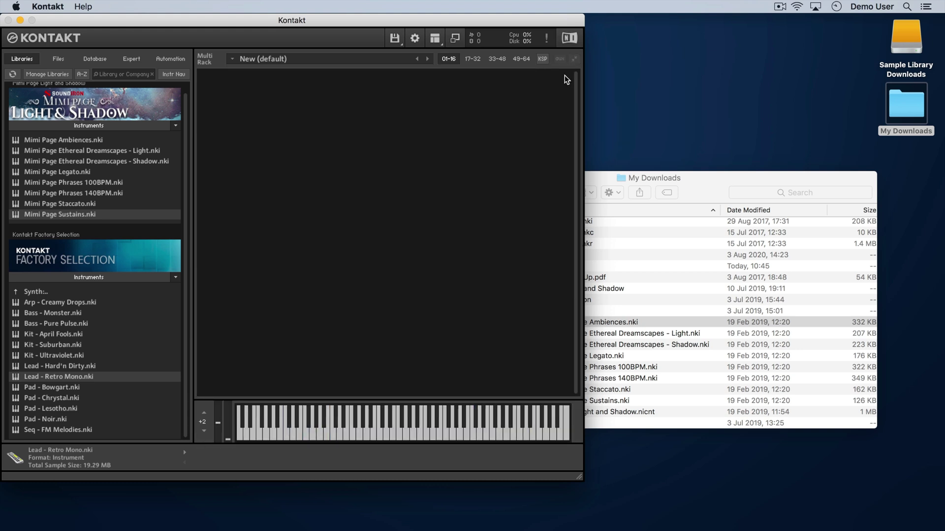
left_click(142, 126)
left_click(130, 193)
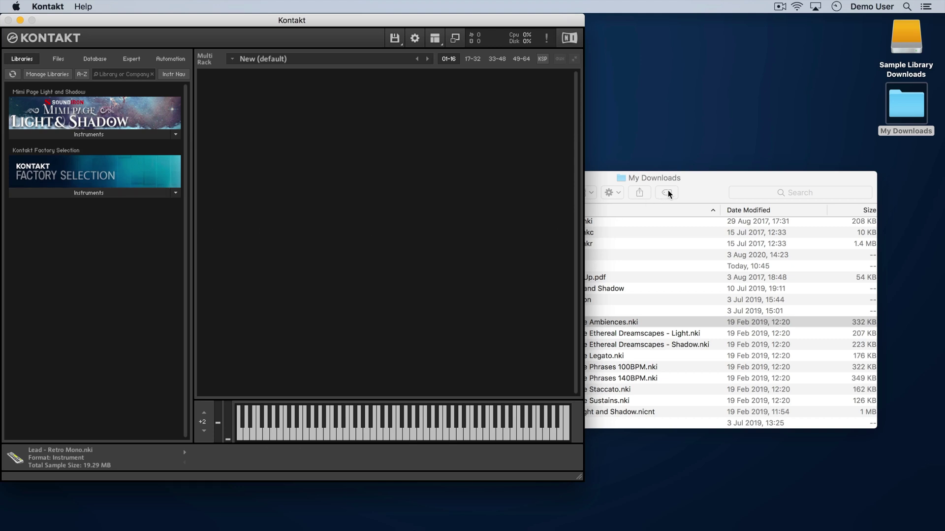
left_click(698, 179)
left_click(508, 289)
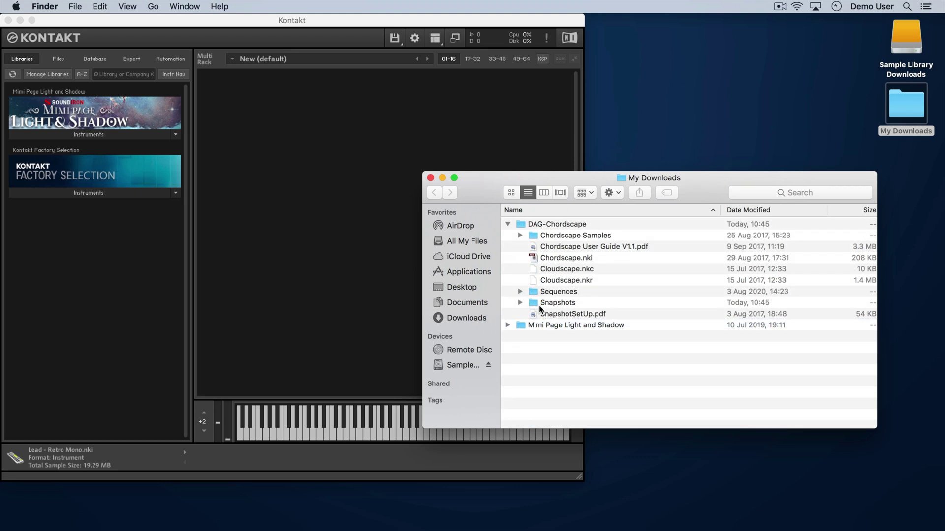
left_click(566, 228)
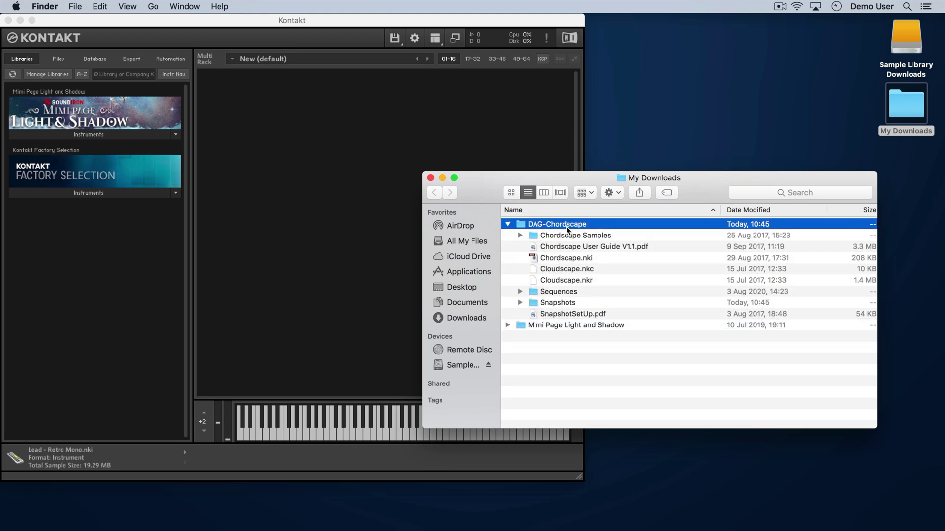
left_click_drag(566, 258, 400, 152)
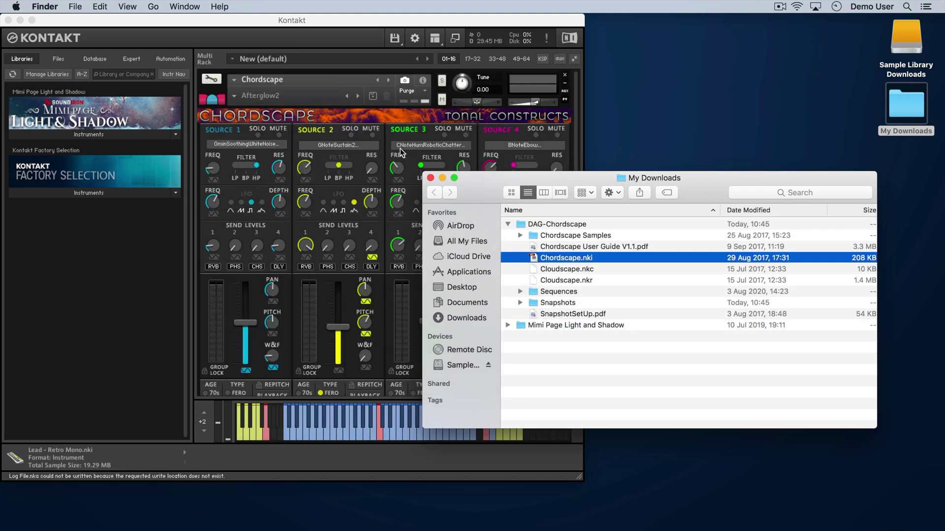
Open Chordscape's Snapshots folder and copy all 13 items.
left_click(551, 304)
double_click(552, 305)
left_click_drag(556, 373, 544, 226)
right_click(588, 246)
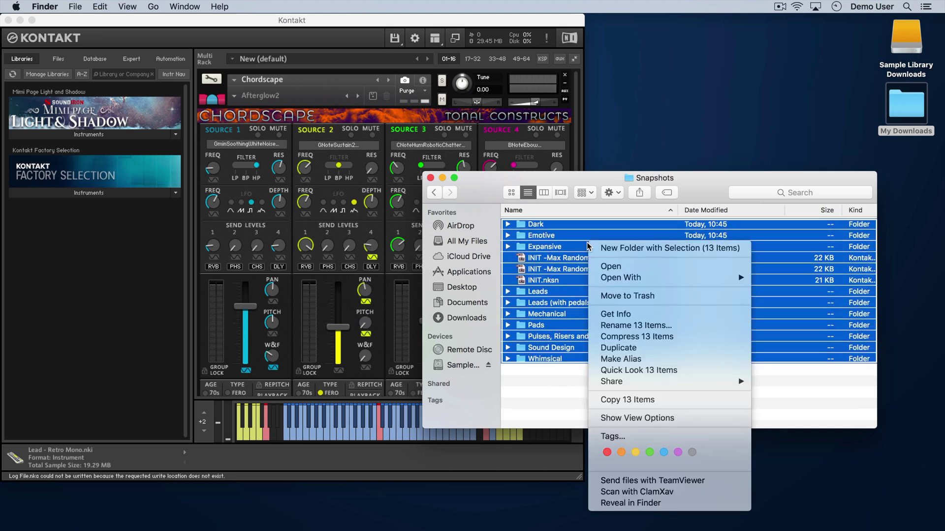
left_click(626, 401)
In Edit Mode, reveal Chordscape's user snapshot folder from Instrument Options, agreeing to create it.
left_click(353, 24)
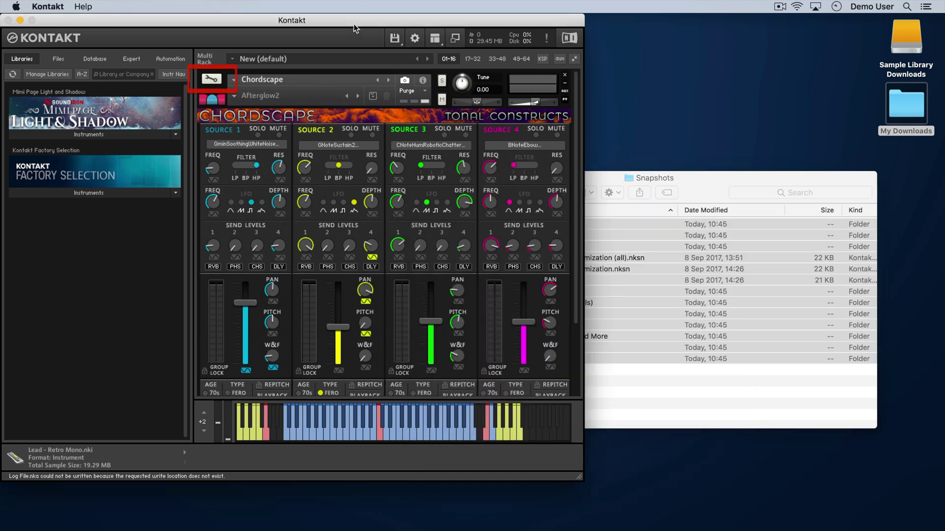
left_click(211, 81)
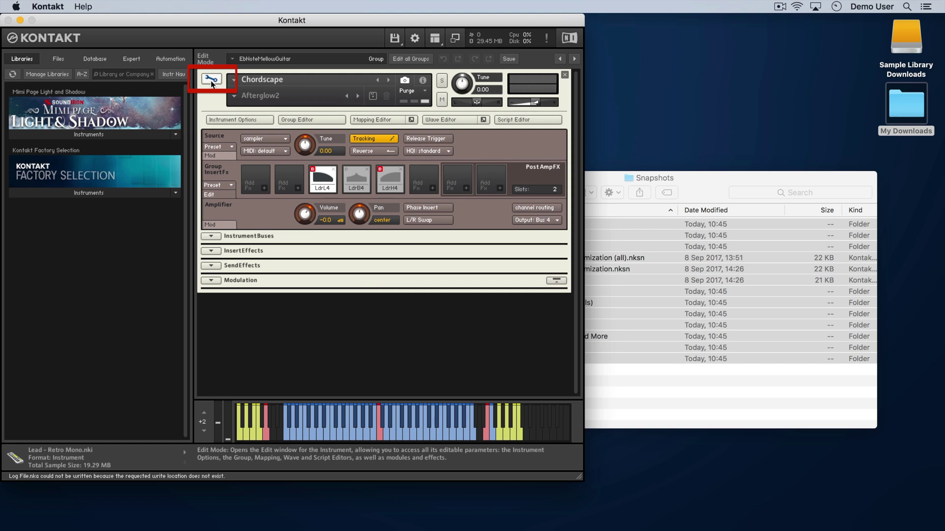
left_click(234, 119)
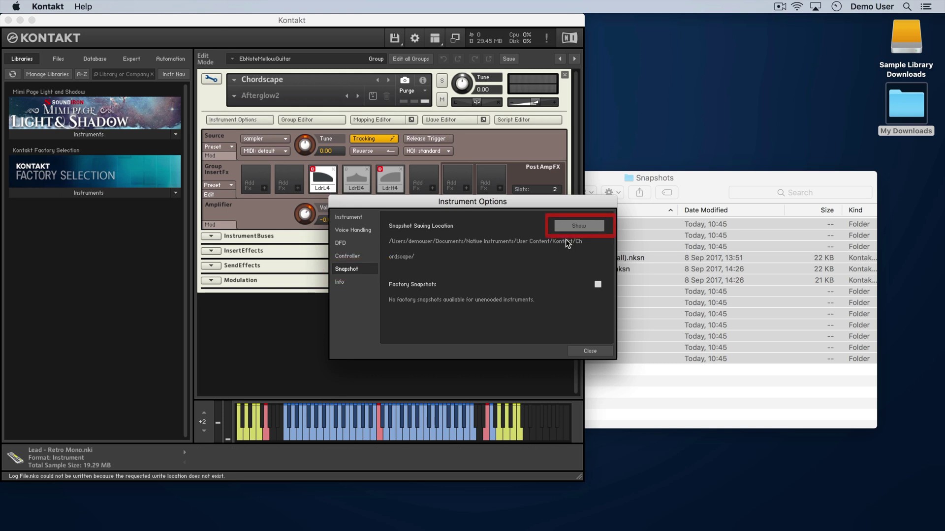
left_click(579, 225)
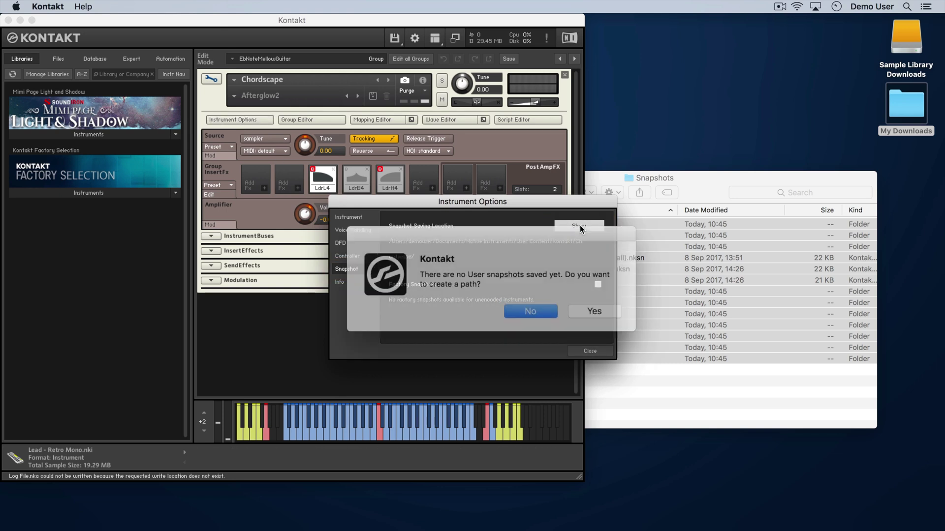
left_click(580, 307)
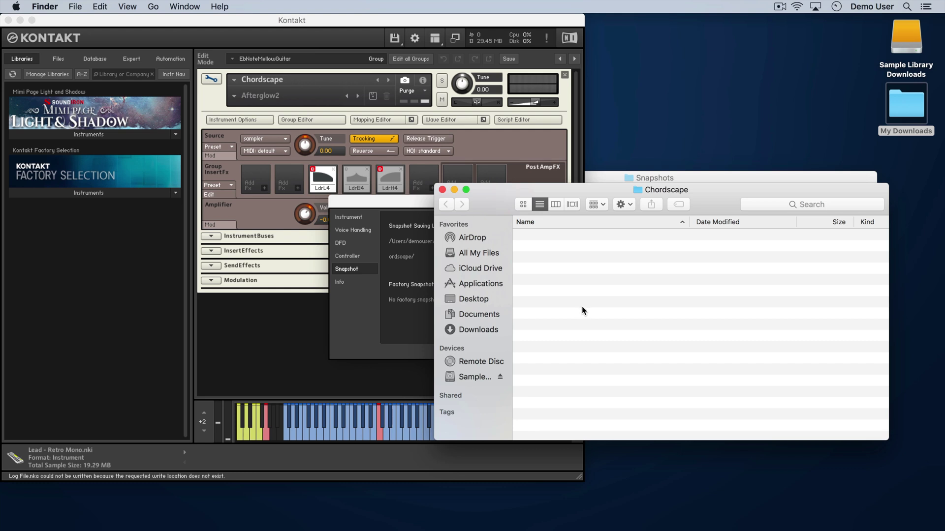
Paste the 13 snapshot items into the Chordscape folder and close both Finder windows.
right_click(582, 307)
left_click(609, 345)
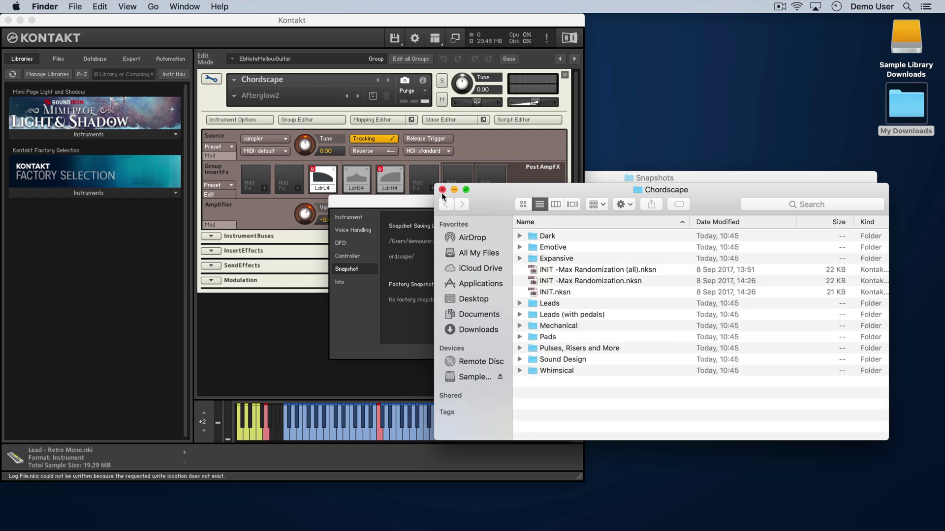
left_click(442, 192)
left_click(431, 177)
Exit Edit Mode, load the Mechanical > Dirty Spaceship snapshot, and play a note.
left_click(588, 353)
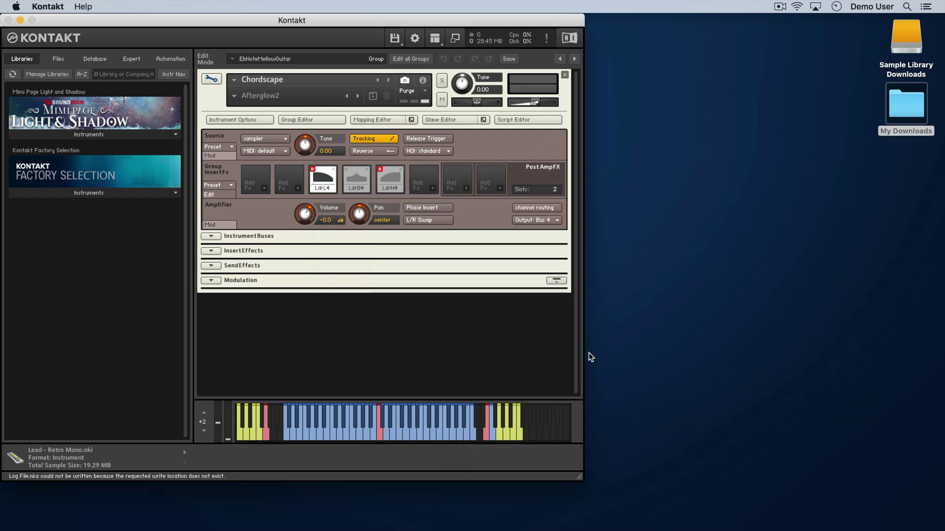
left_click(211, 79)
left_click(234, 95)
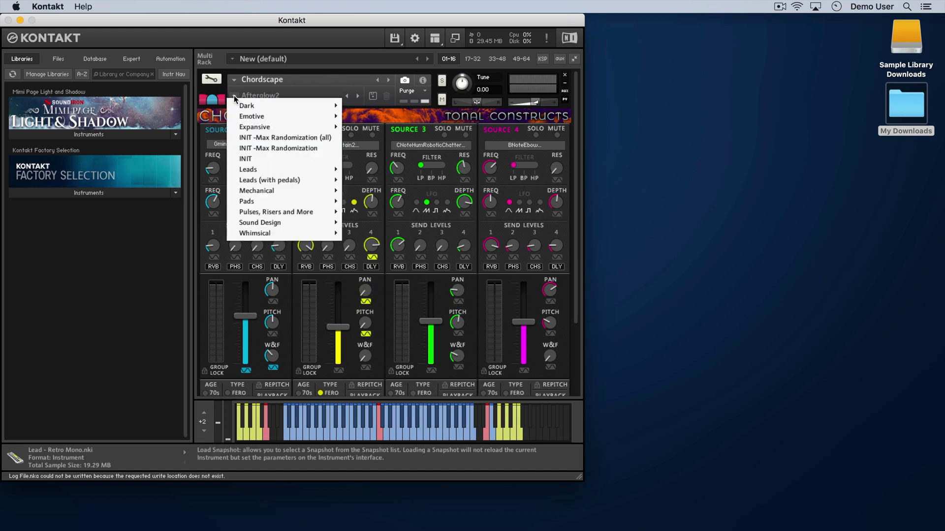
mouse_move(256, 191)
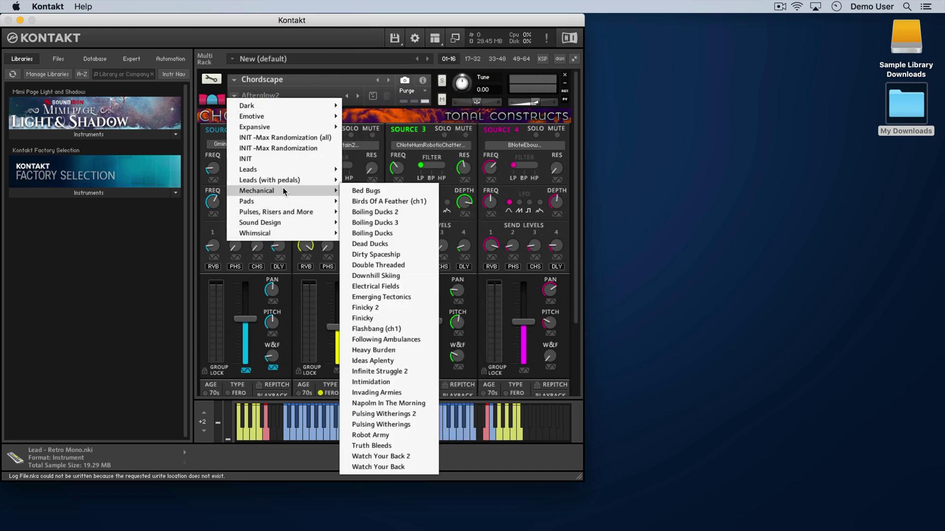
left_click(371, 255)
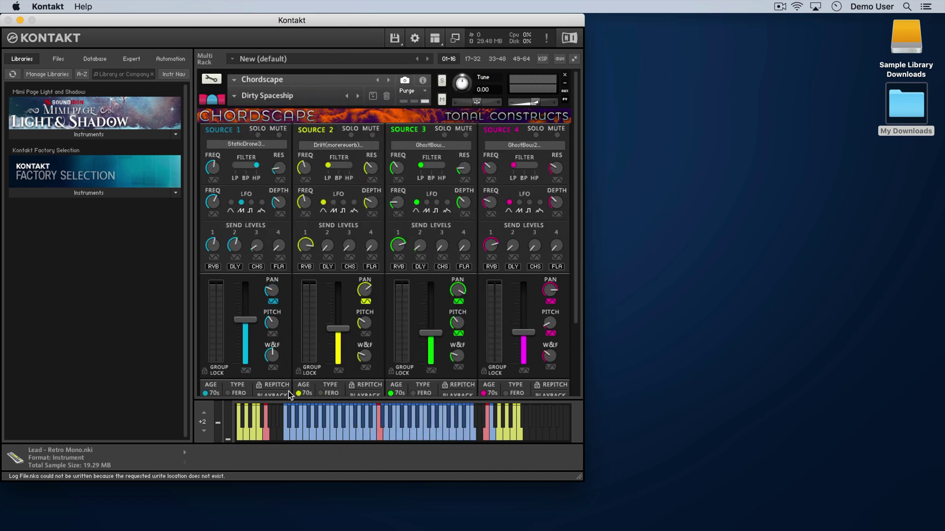
left_click(264, 435)
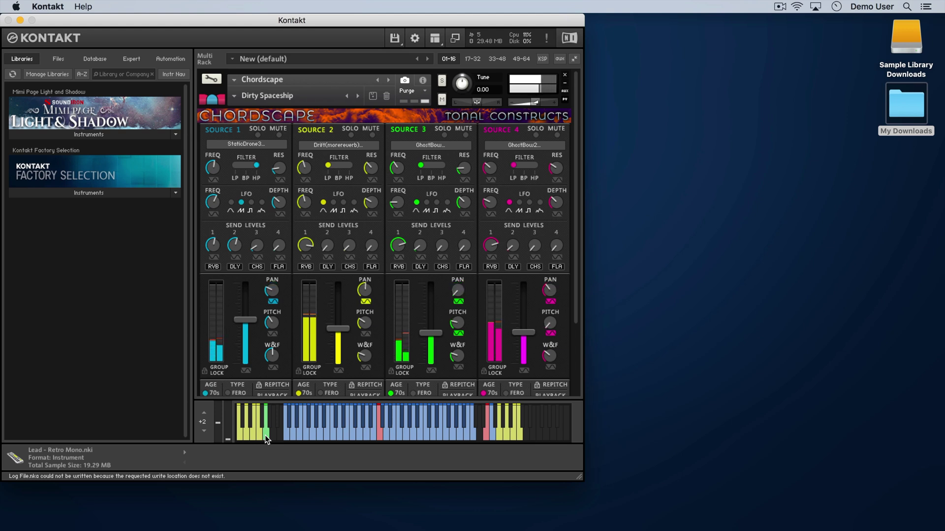